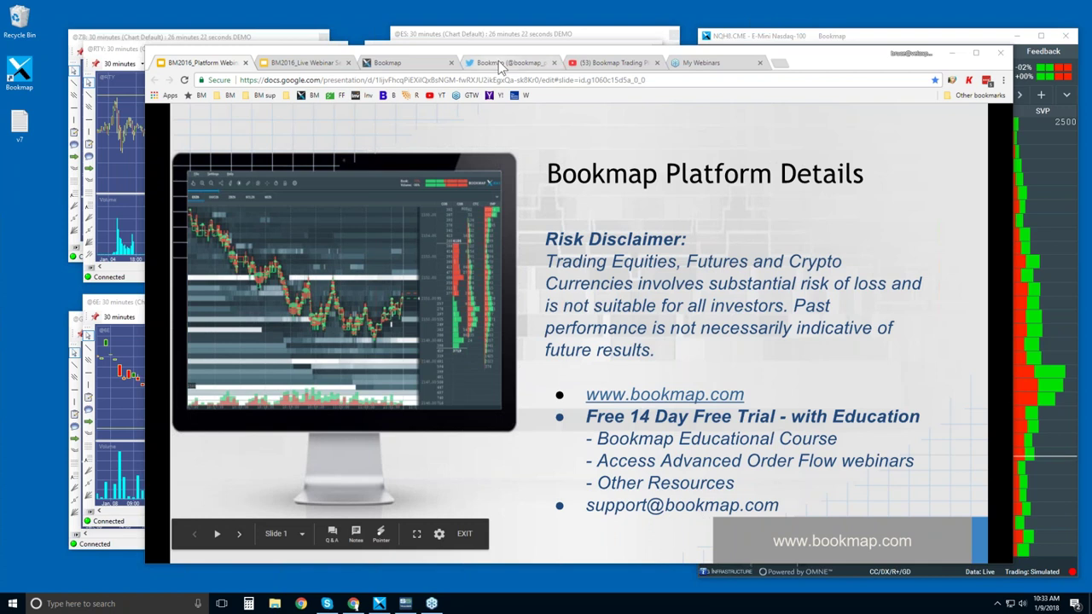
Leave the Slides presentation and switch to the Bookmap Twitter tab in Chrome
left_click(504, 64)
Switch to the Bookmap website tab and scroll from INTRO past the Connectivity platform logos
left_click(439, 64)
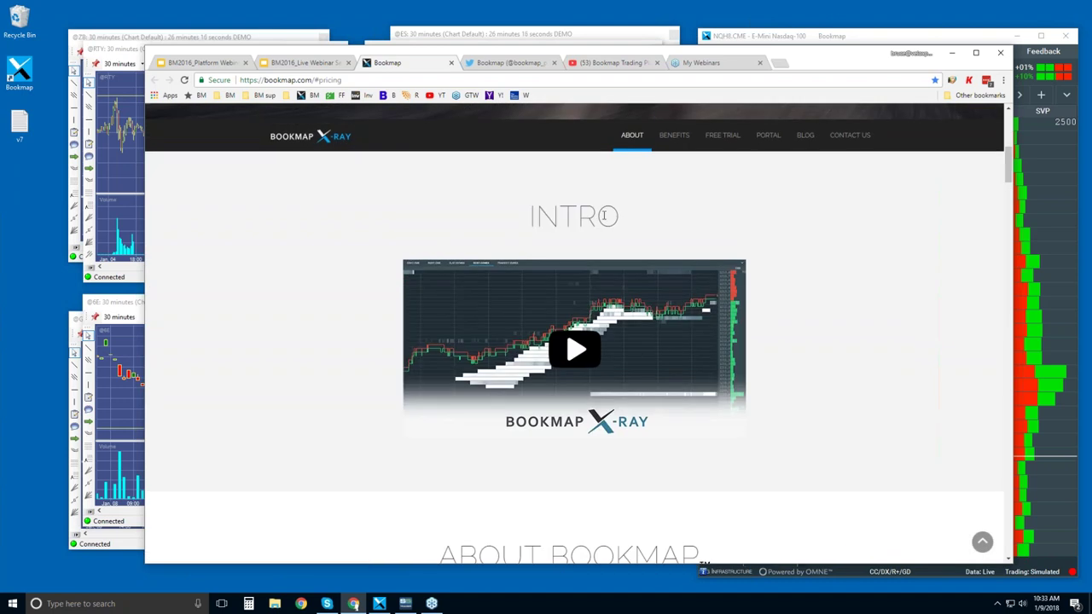
scroll(620, 290, "down", 1)
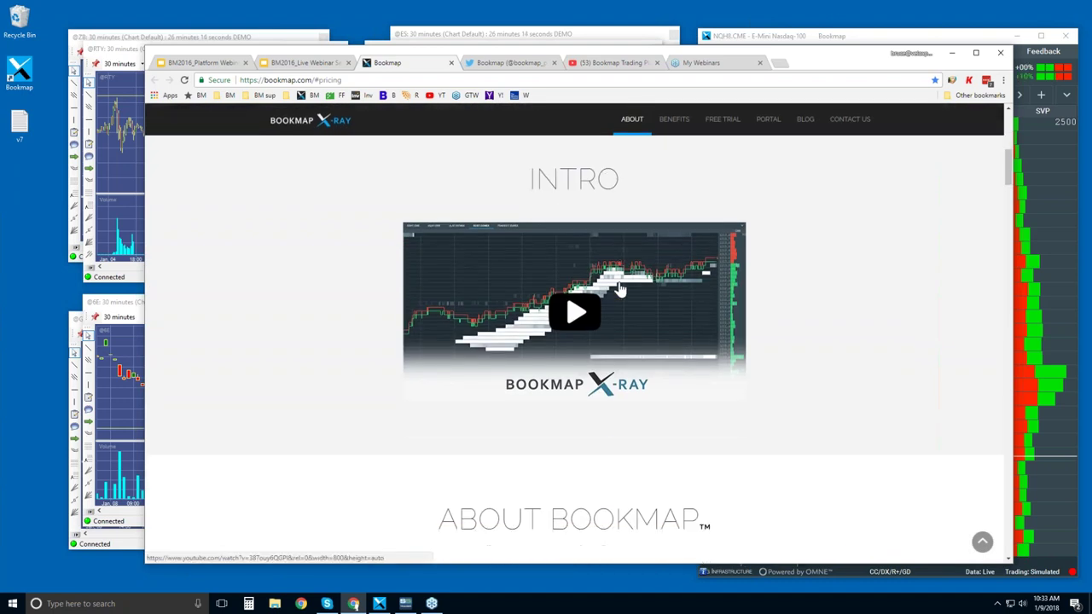
scroll(620, 290, "down", 4)
scroll(709, 341, "down", 4)
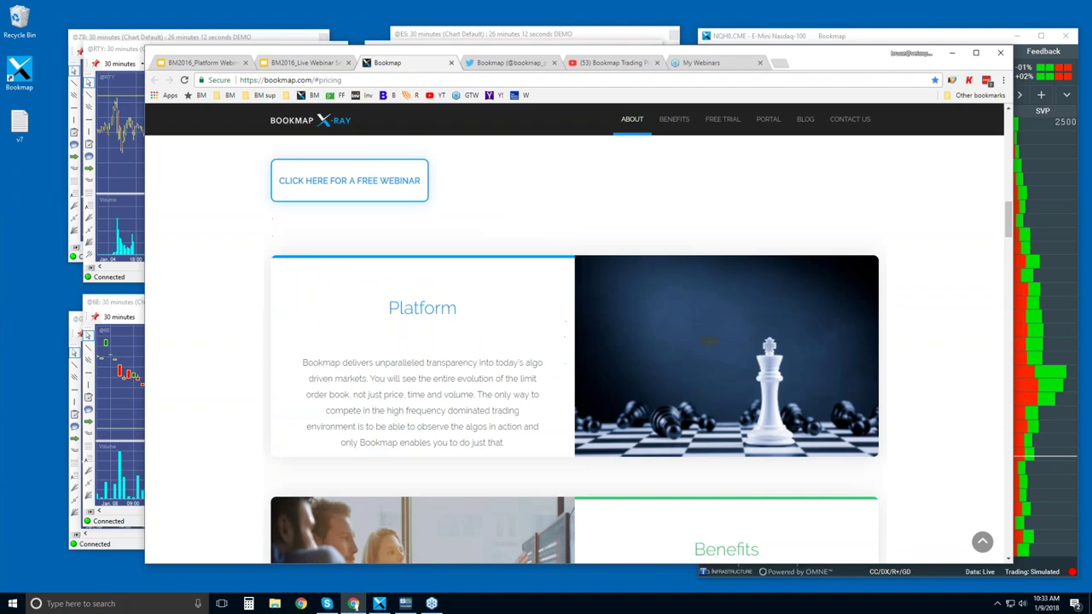
scroll(709, 340, "down", 10)
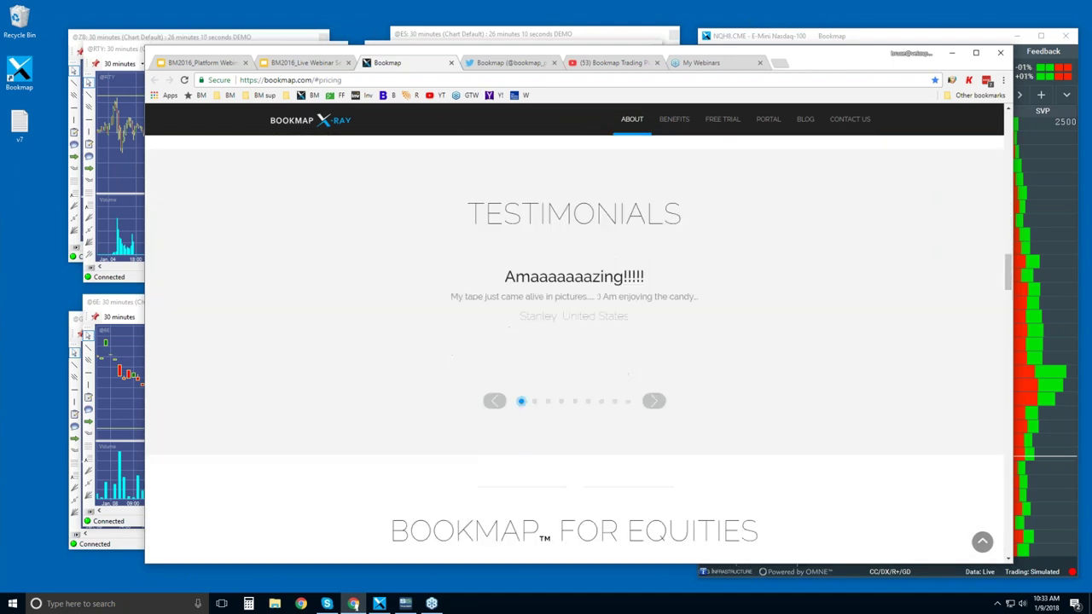
scroll(624, 290, "down", 7)
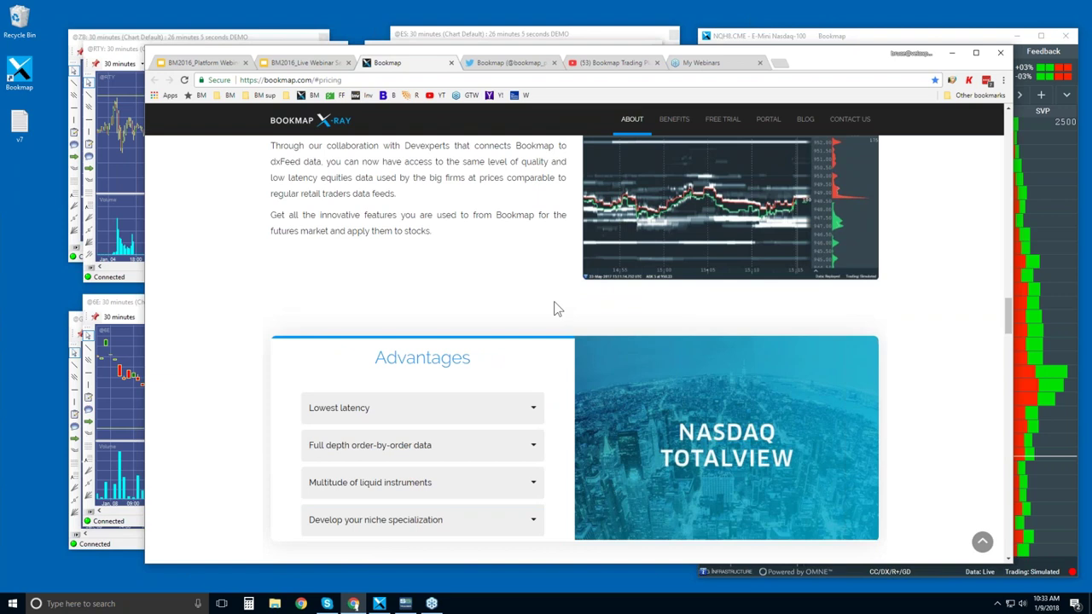
scroll(556, 309, "down", 7)
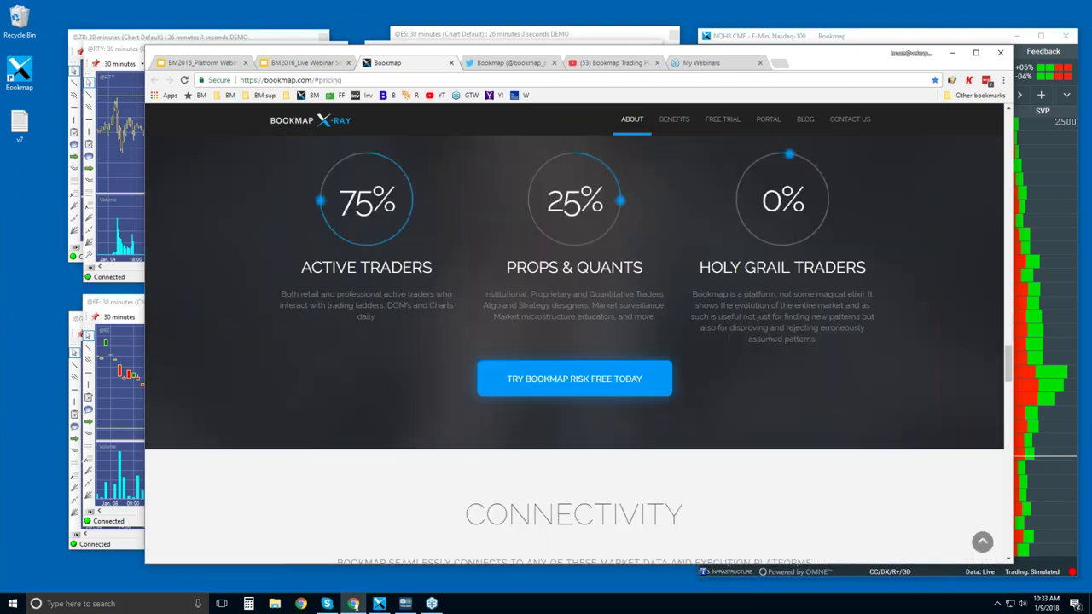
scroll(574, 350, "down", 2)
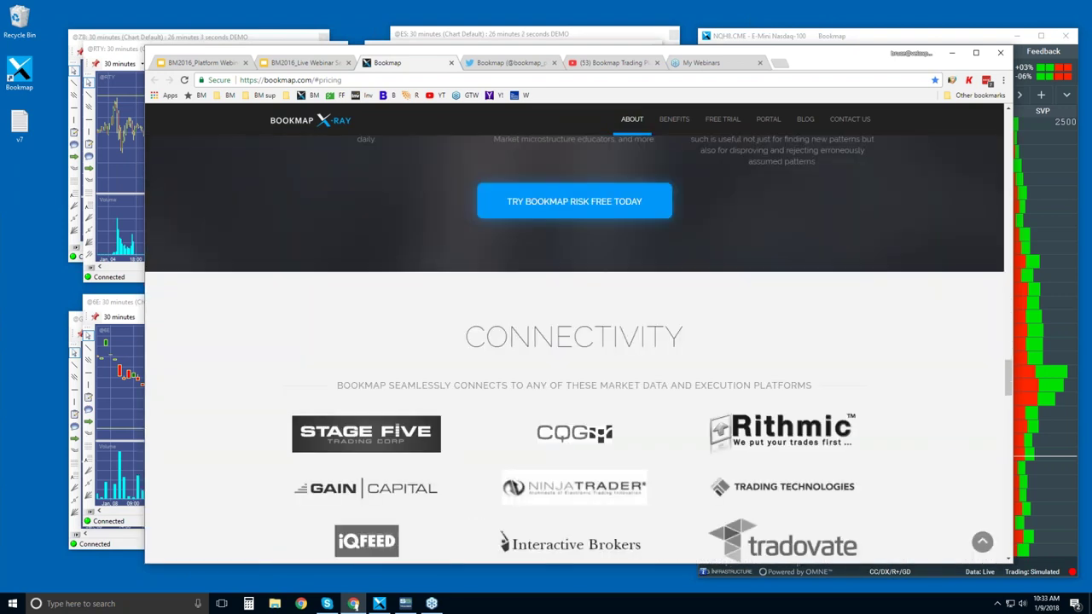
scroll(574, 308, "down", 2)
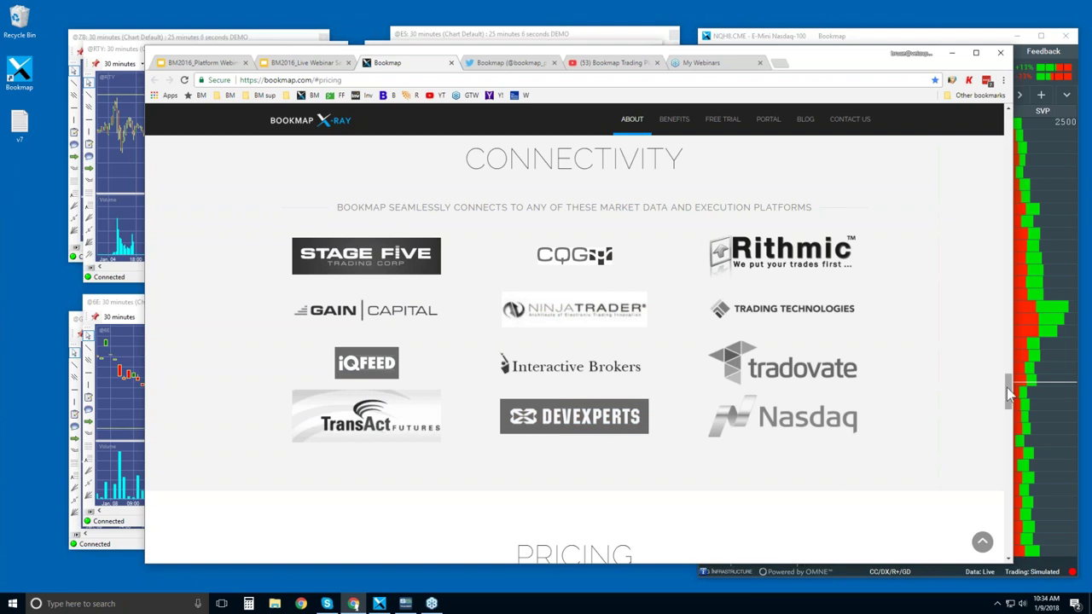
left_click_drag(1009, 394, 1013, 436)
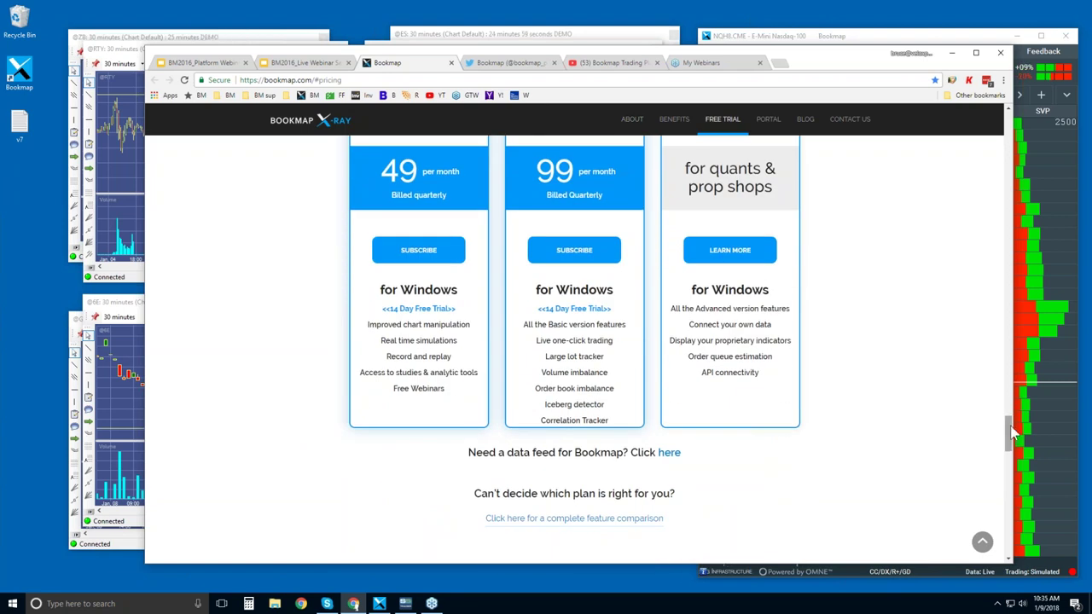
Scroll the page down to the free 14-day trial pricing cards
left_click_drag(1010, 441, 1009, 435)
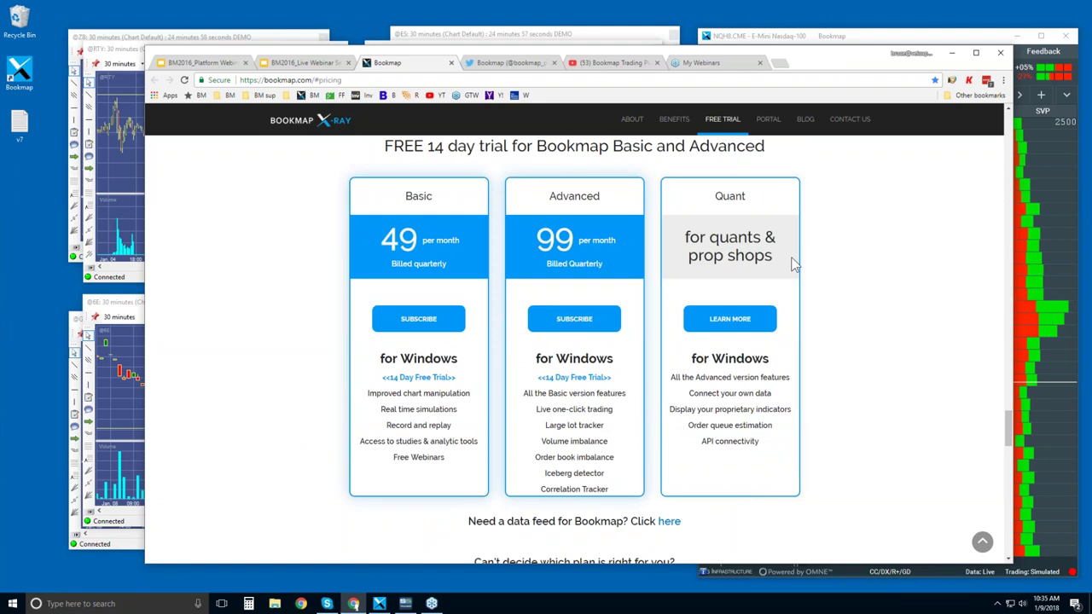
left_click_drag(850, 48, 851, 17)
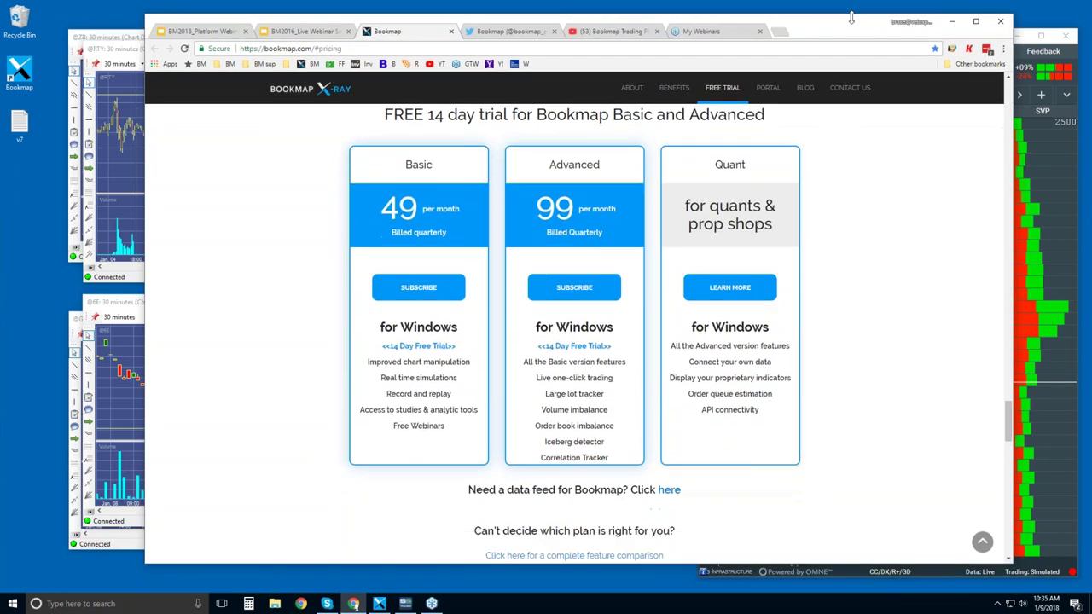
left_click_drag(1010, 430, 1010, 429)
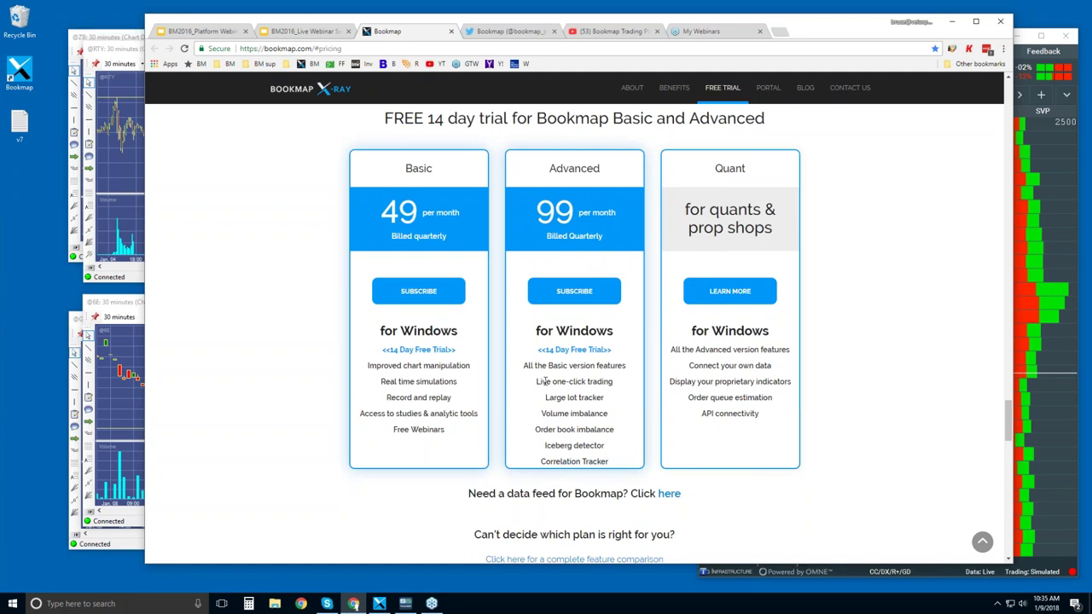
Highlight Advanced features: Live one-click trading, Volume and Order book imbalance, Correlation Tracker
left_click_drag(543, 381, 606, 382)
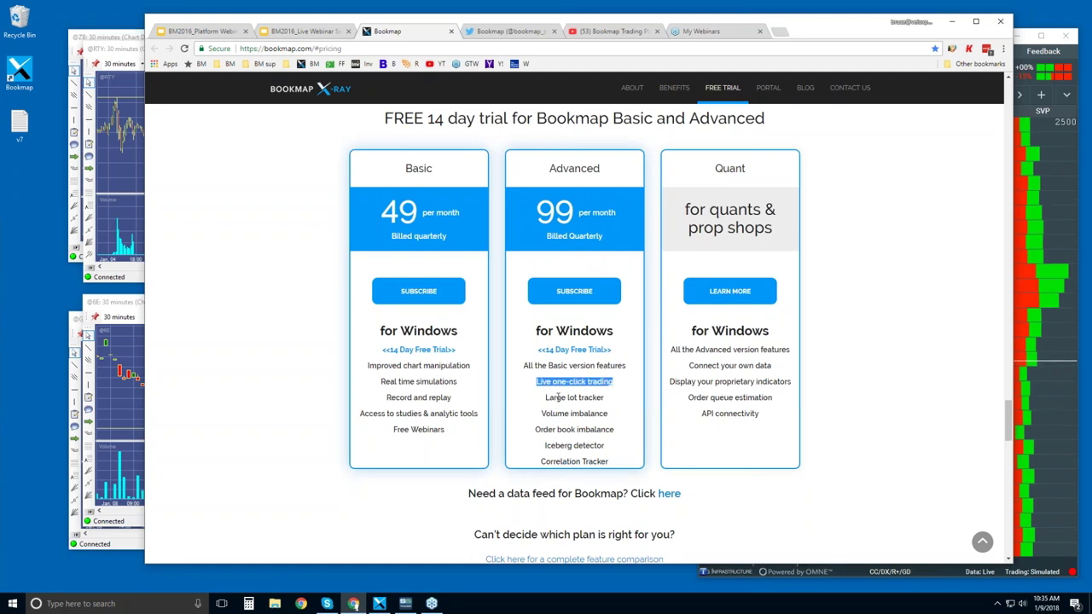
double_click(556, 397)
left_click_drag(565, 416, 607, 462)
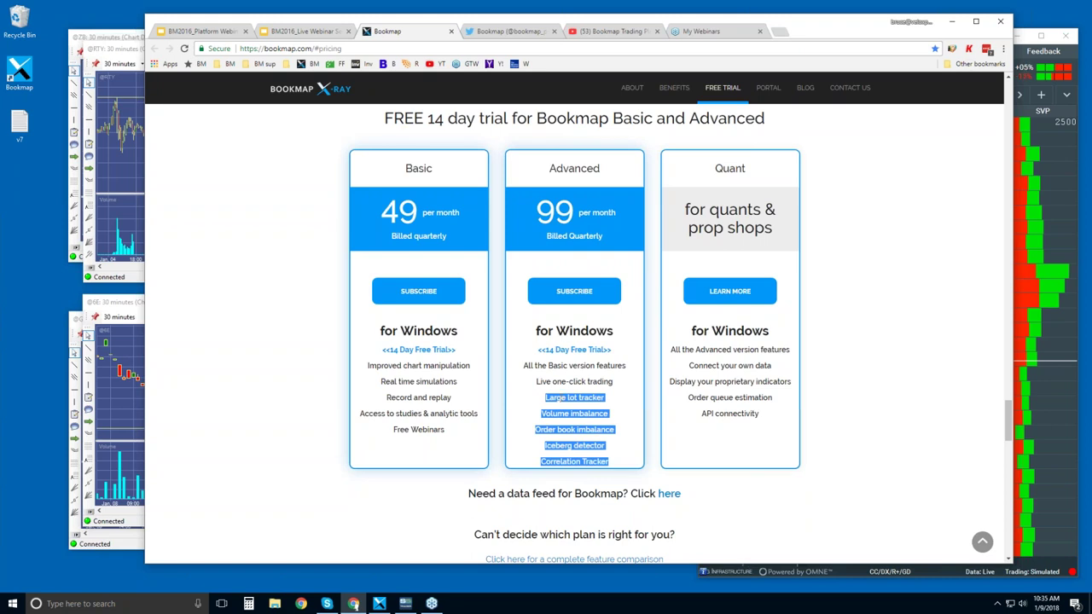
left_click(560, 398)
left_click_drag(541, 414, 614, 430)
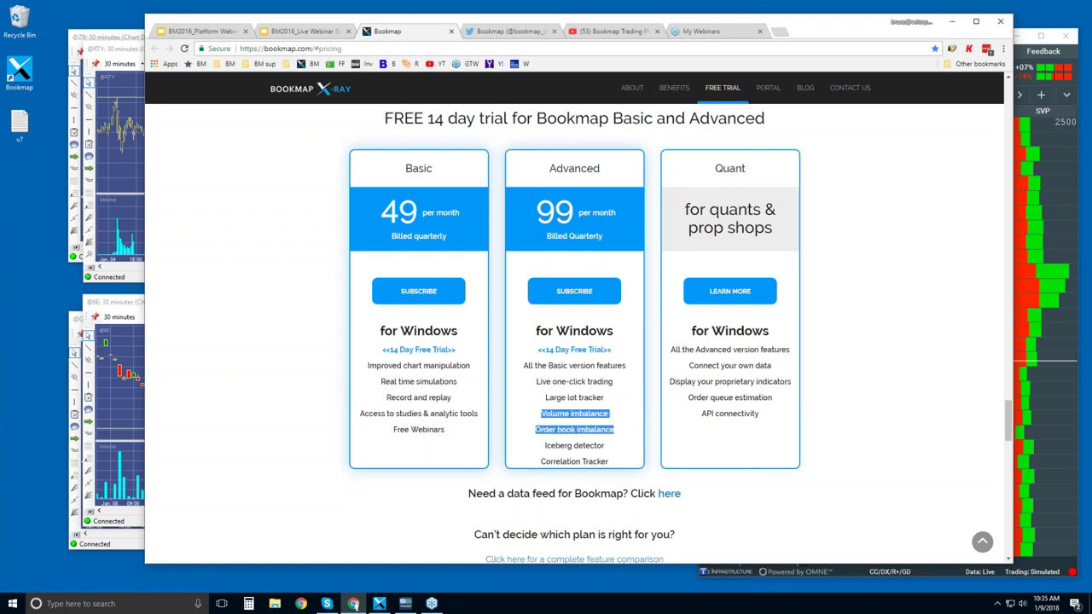
double_click(563, 461)
left_click_drag(563, 460, 585, 461)
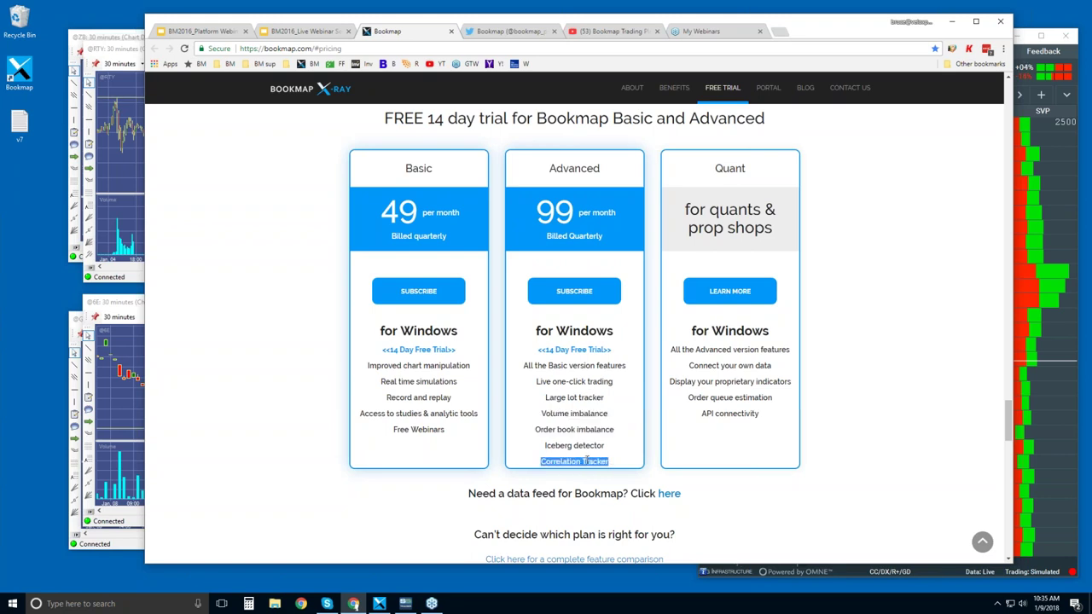
left_click(574, 413)
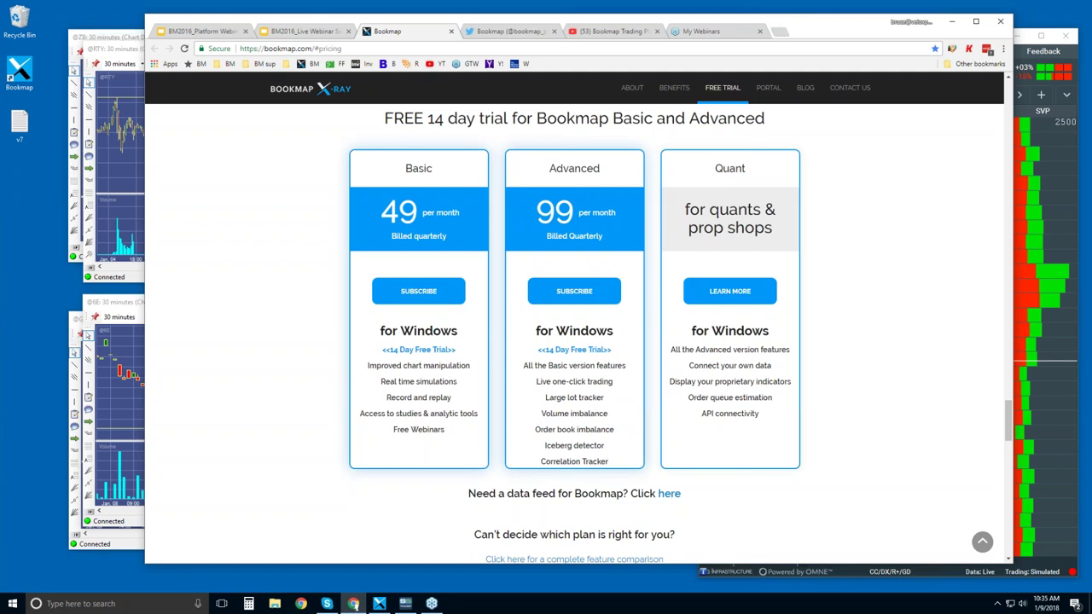
Highlight the Large lot tracker and Iceberg detector lines in the Advanced card
double_click(556, 397)
left_click_drag(566, 397, 601, 398)
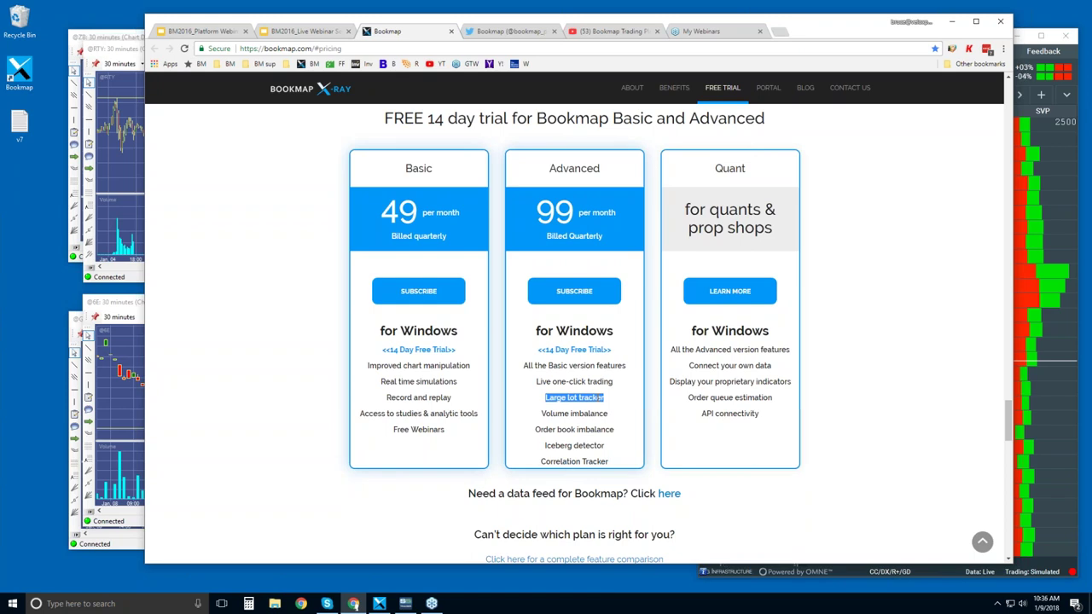
double_click(567, 445)
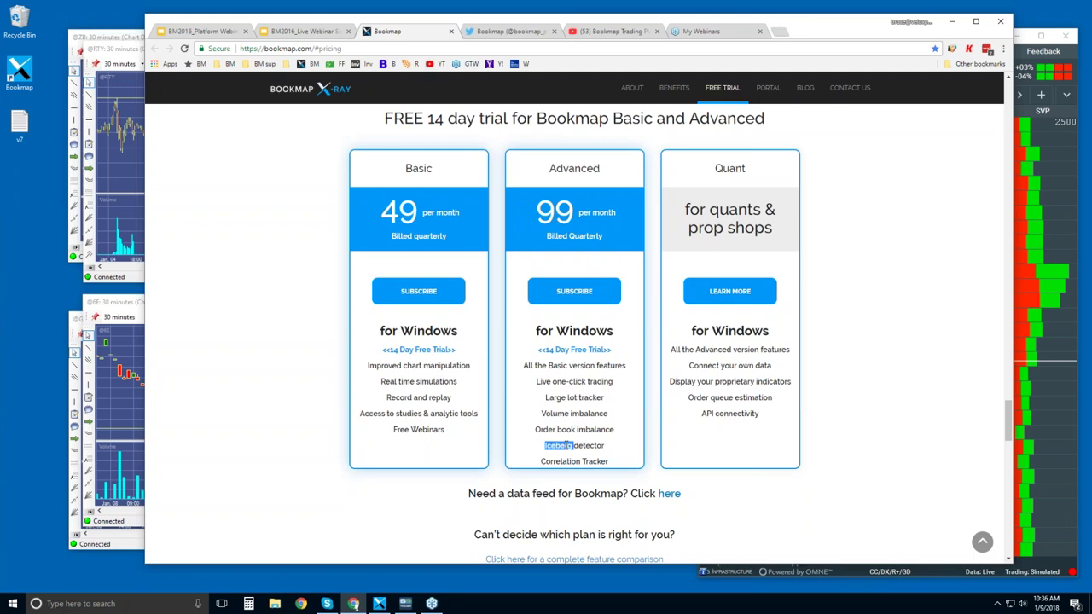
left_click_drag(567, 445, 606, 445)
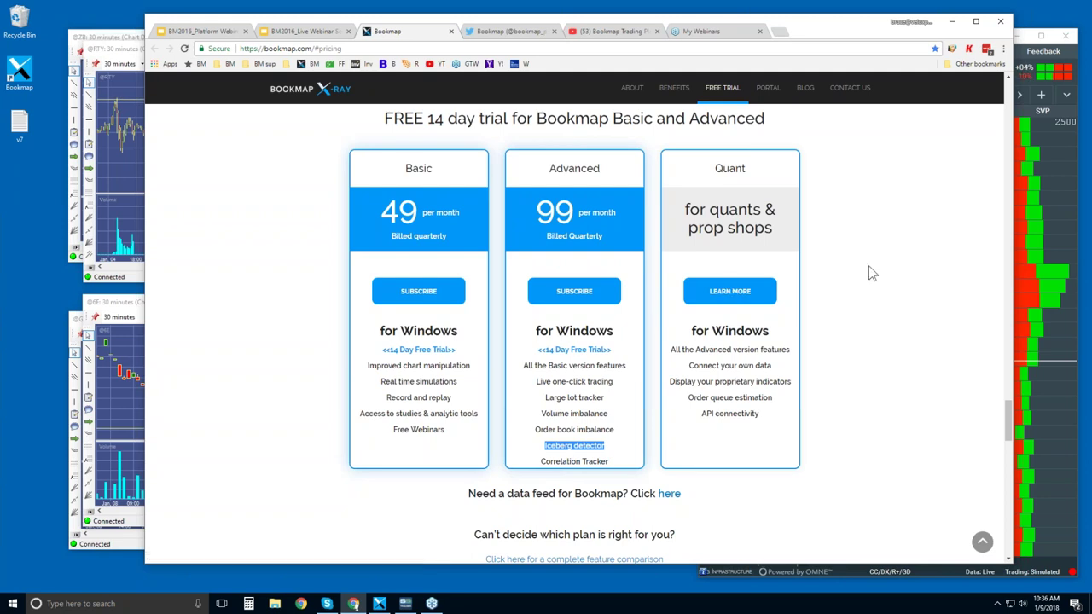
Go from the Bookmap Twitter profile to the Bookmap Trading Platform YouTube channel tab
left_click(508, 31)
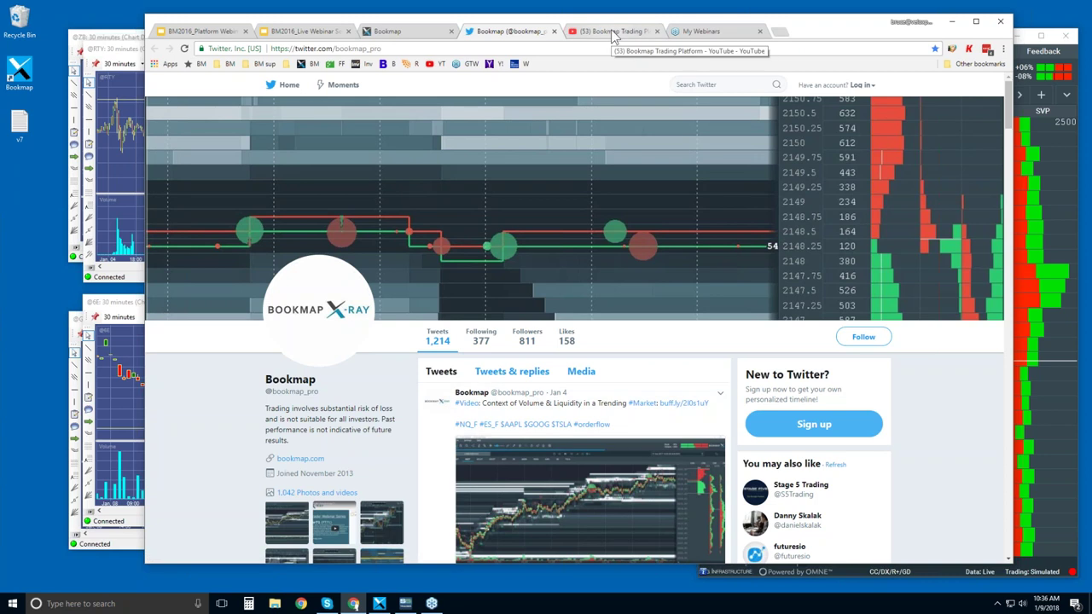
left_click(610, 31)
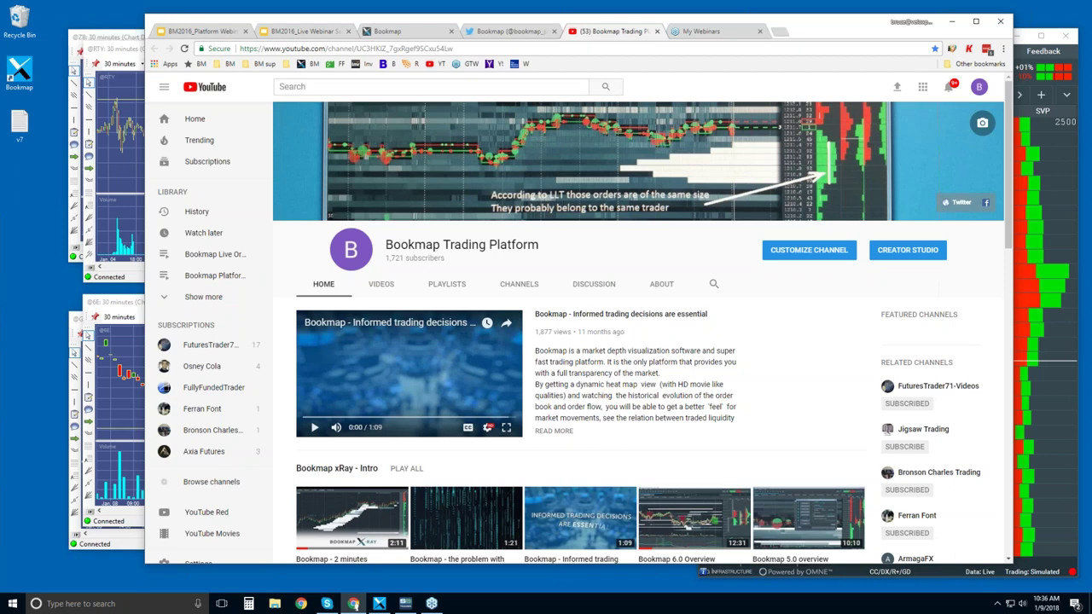
Browse down to the Order Flow and Pro Trader video rows, then bring Bookmap forward
scroll(580, 341, "down", 3)
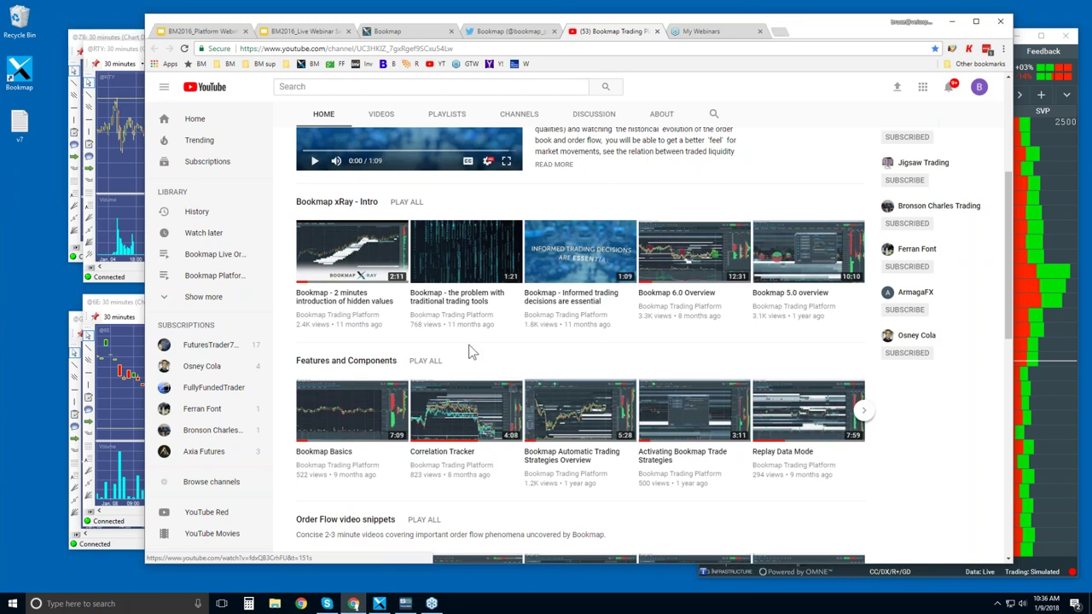
scroll(469, 401, "down", 1)
scroll(331, 262, "down", 2)
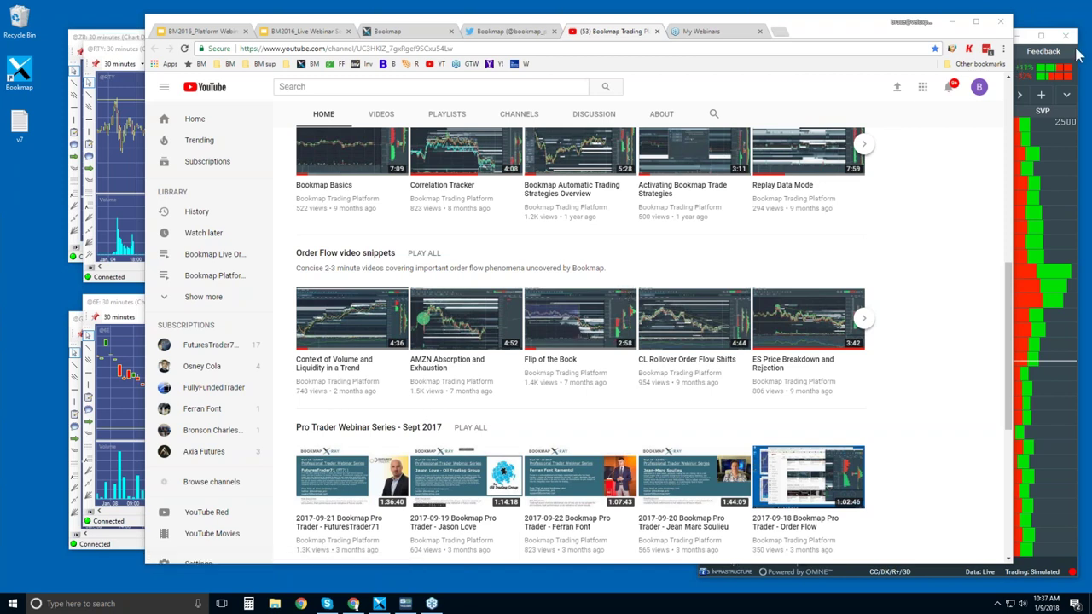
left_click(1077, 56)
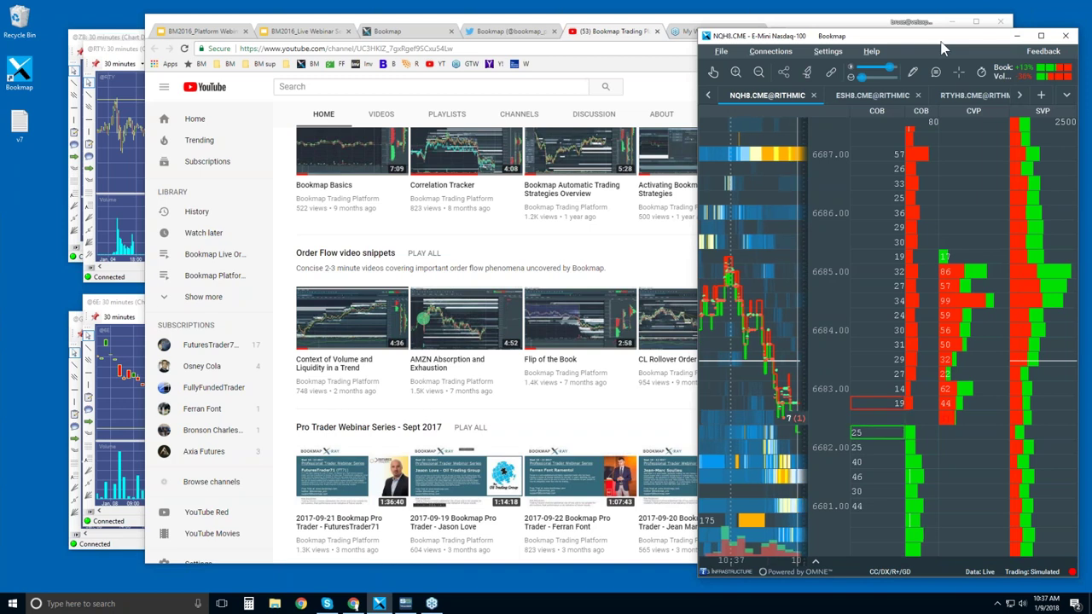
Maximize Bookmap, reveal the instrument tabs, and zoom the NQ chart out to 09:00–10:45
double_click(869, 38)
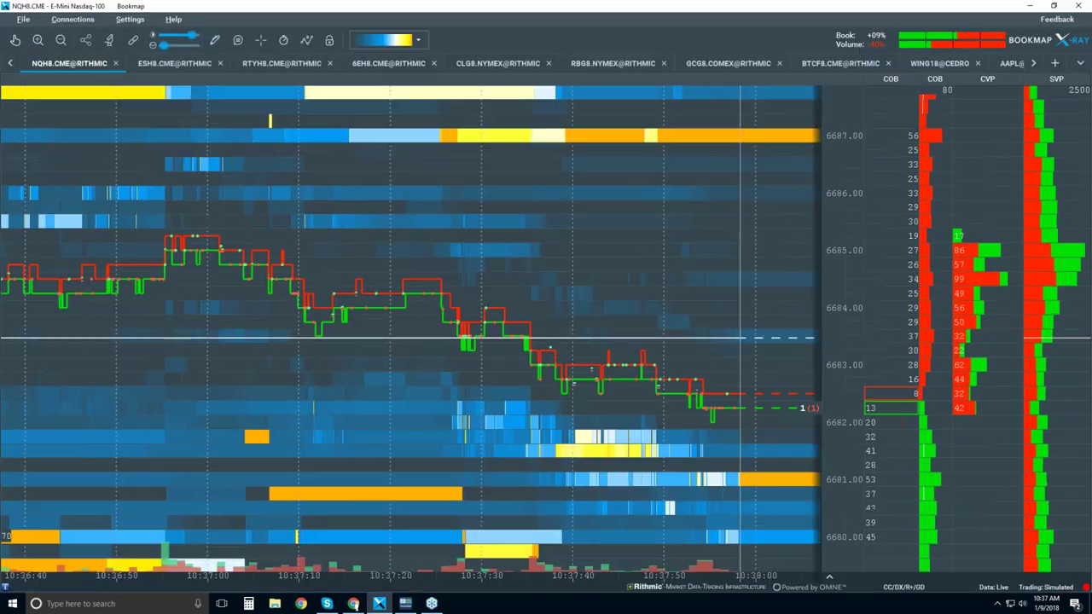
scroll(581, 164, "down", 5)
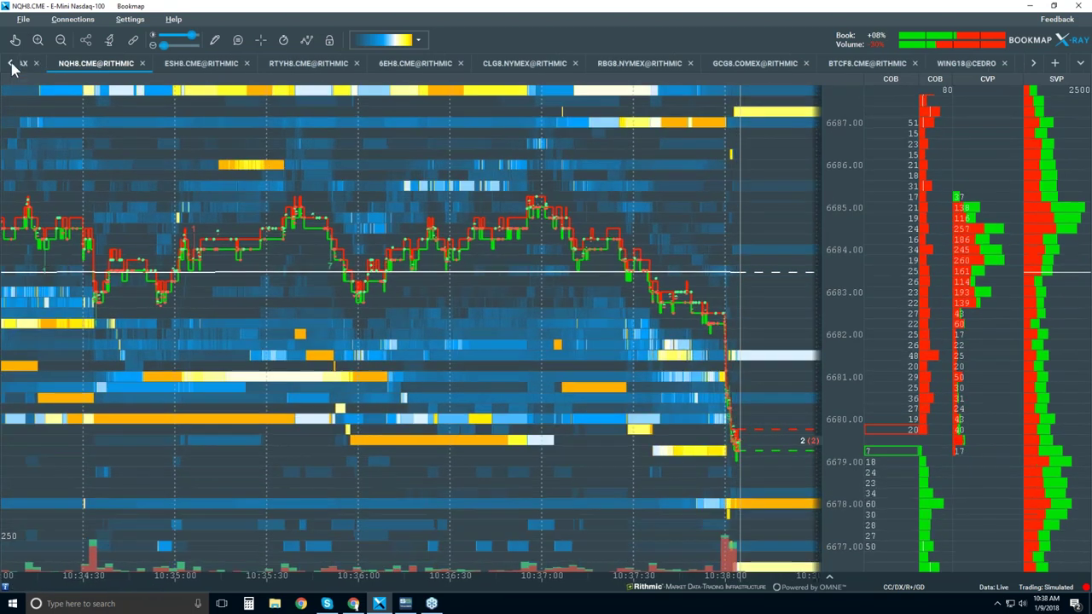
left_click(10, 65)
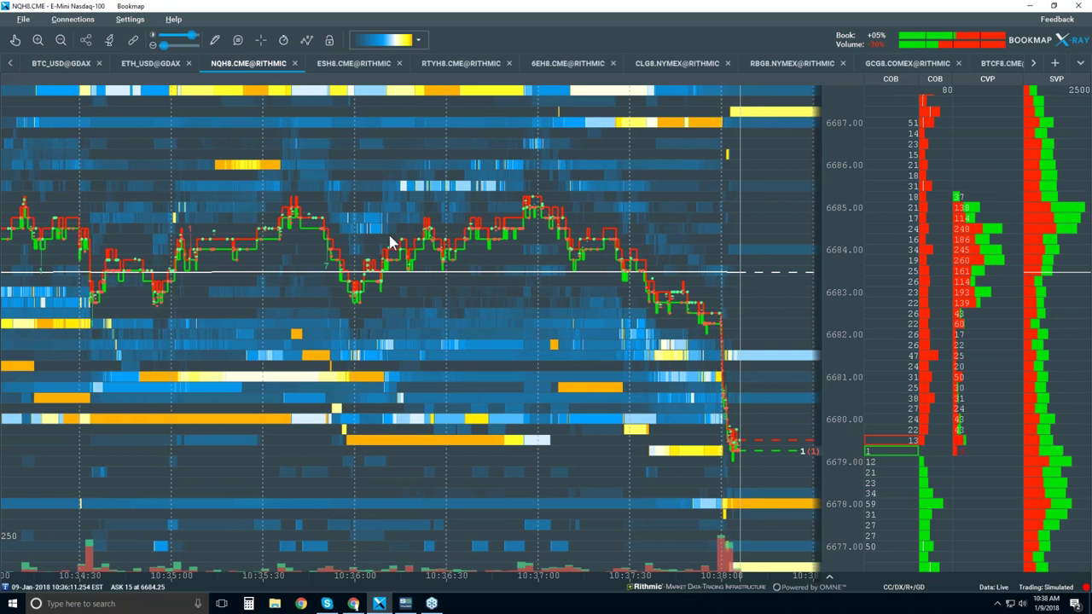
scroll(390, 241, "down", 10)
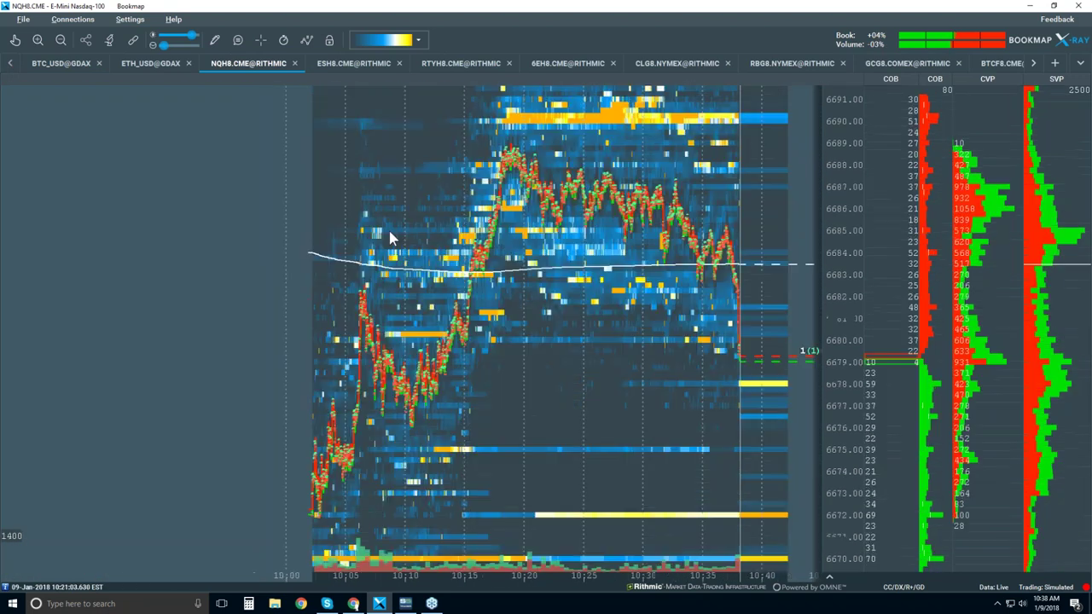
scroll(390, 241, "down", 3)
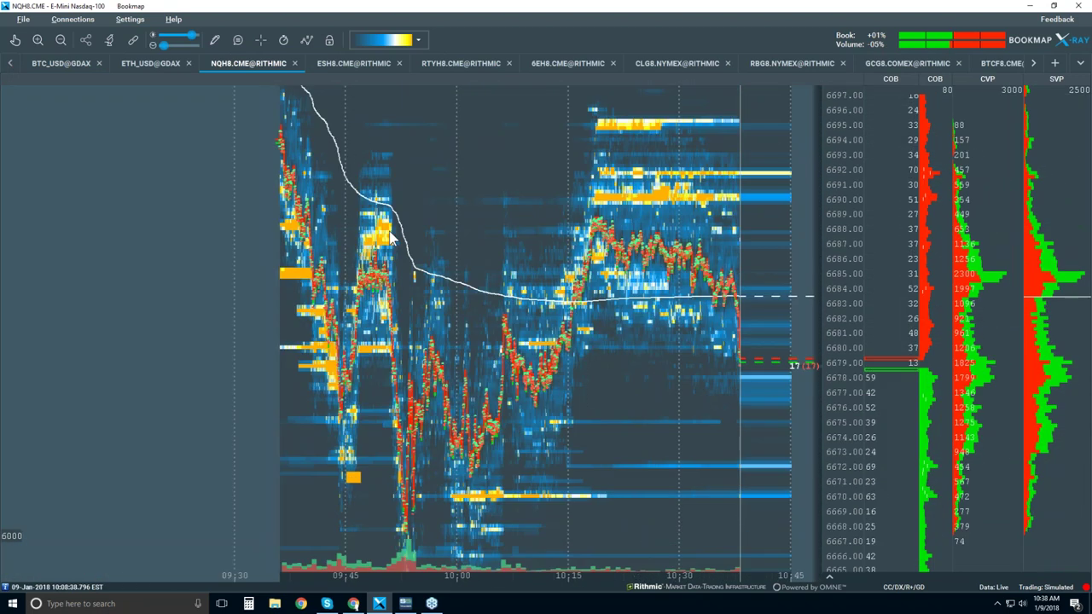
scroll(390, 239, "down", 2)
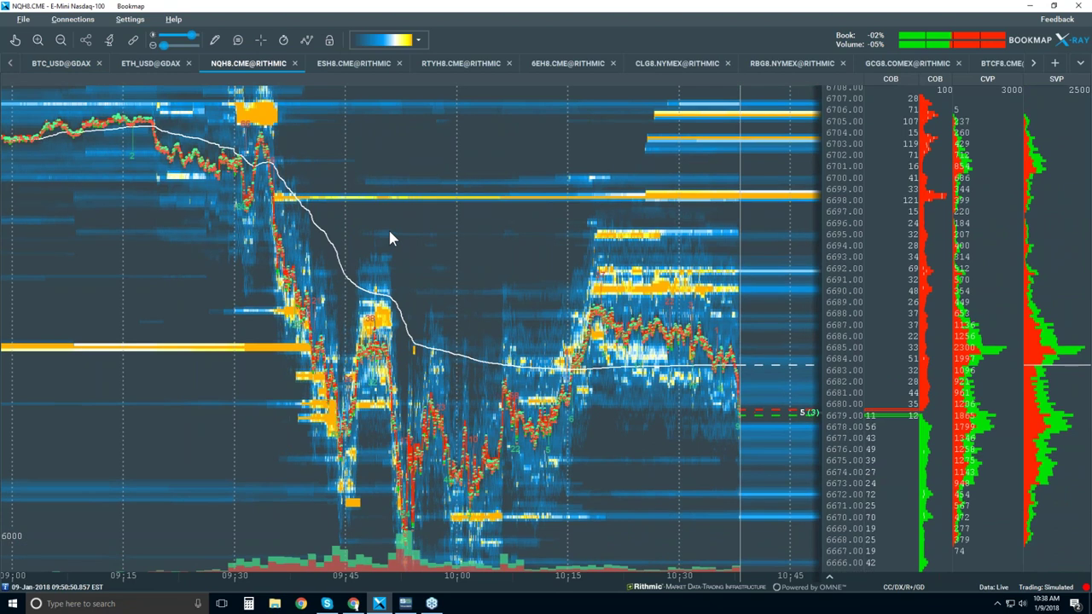
left_click(306, 40)
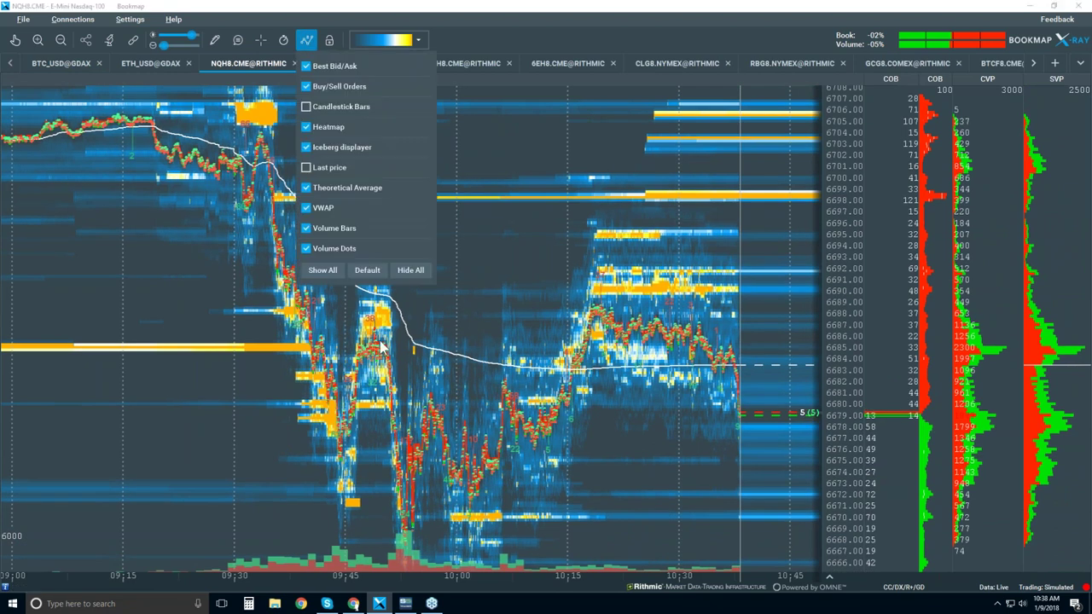
Uncheck the VWAP layer, close the layer list, and readjust the chart zoom
left_click(311, 213)
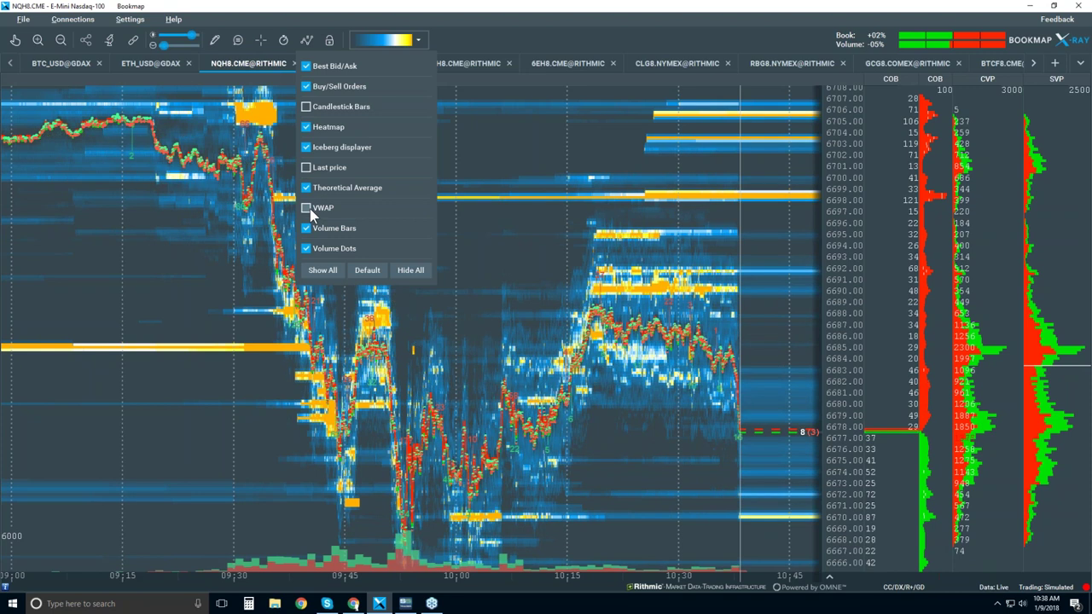
left_click(478, 225)
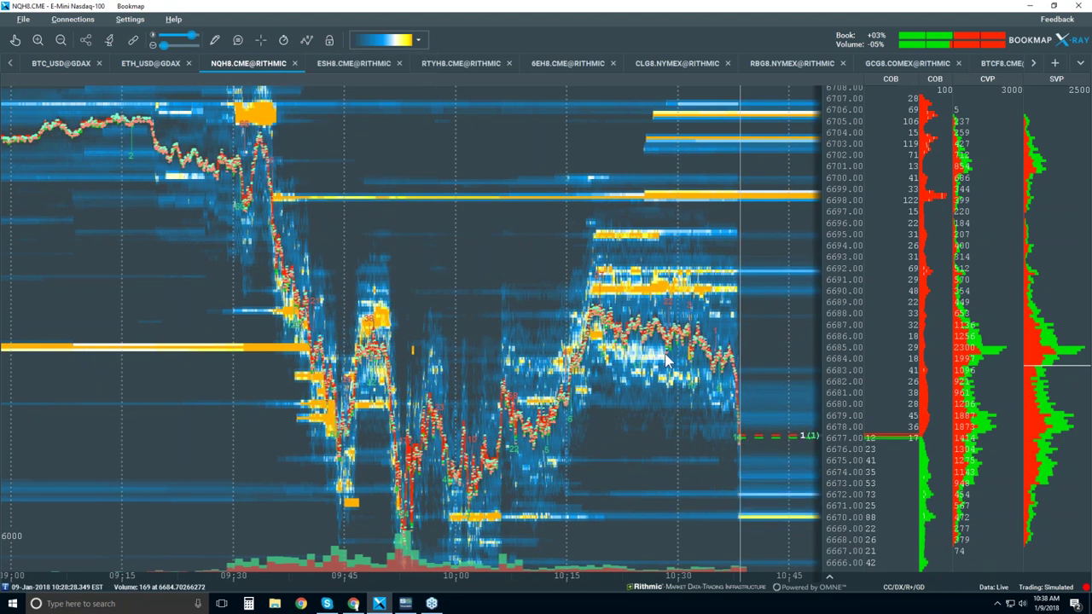
scroll(665, 358, "up", 1)
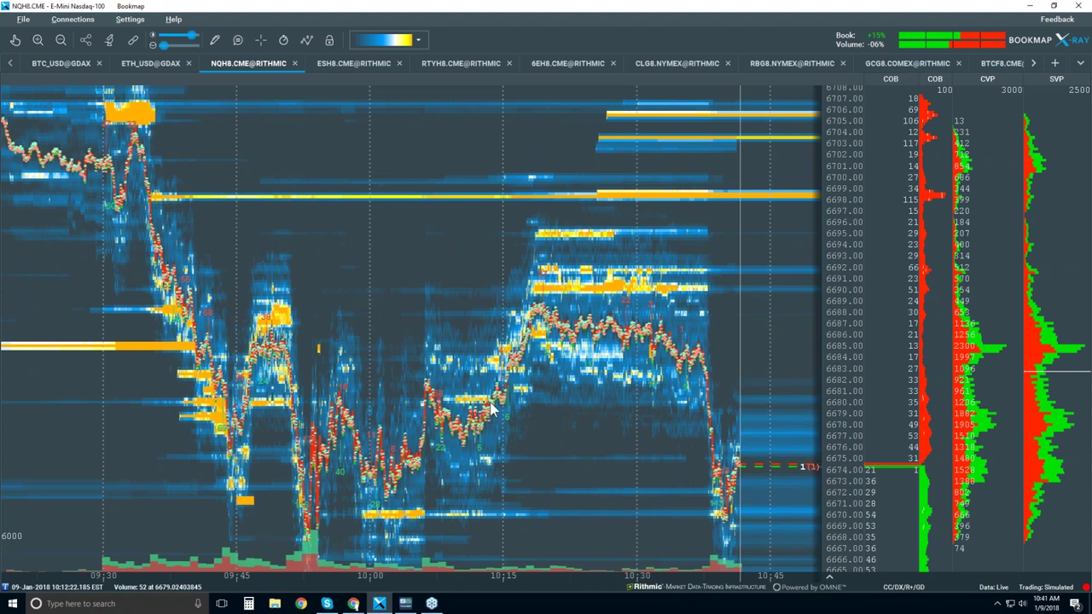
Enable Candlestick Bars and disable the Heatmap, Volume Dots and Best Bid/Ask layers
left_click(307, 47)
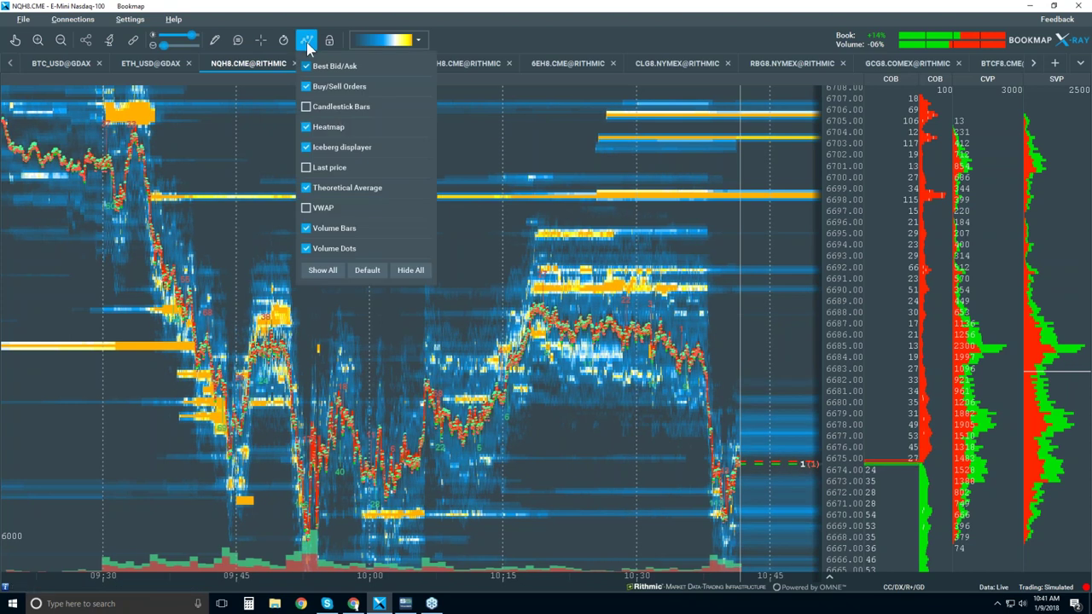
left_click(307, 106)
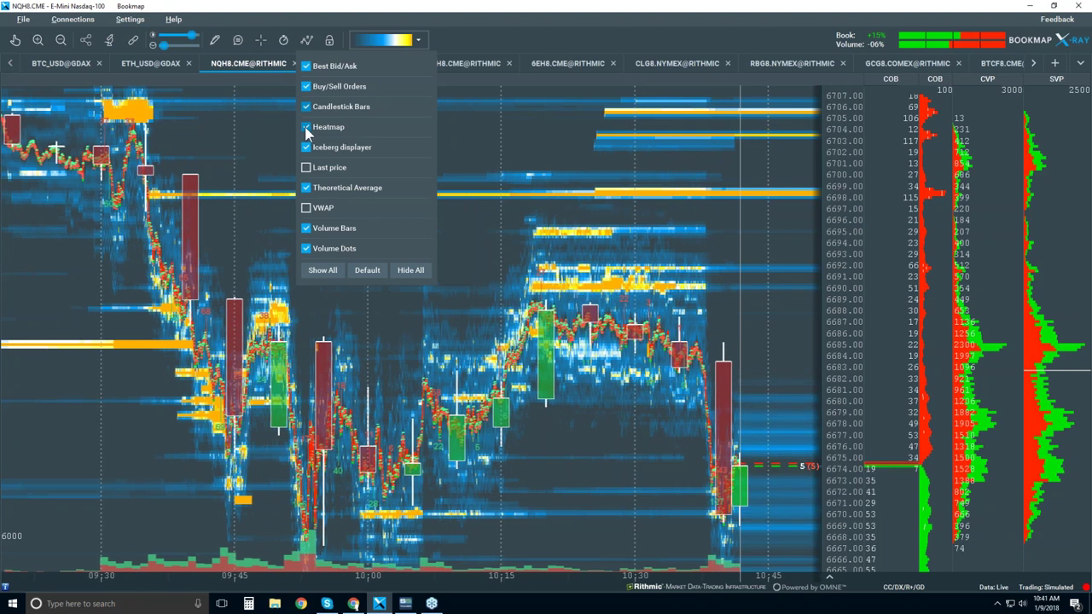
left_click(306, 127)
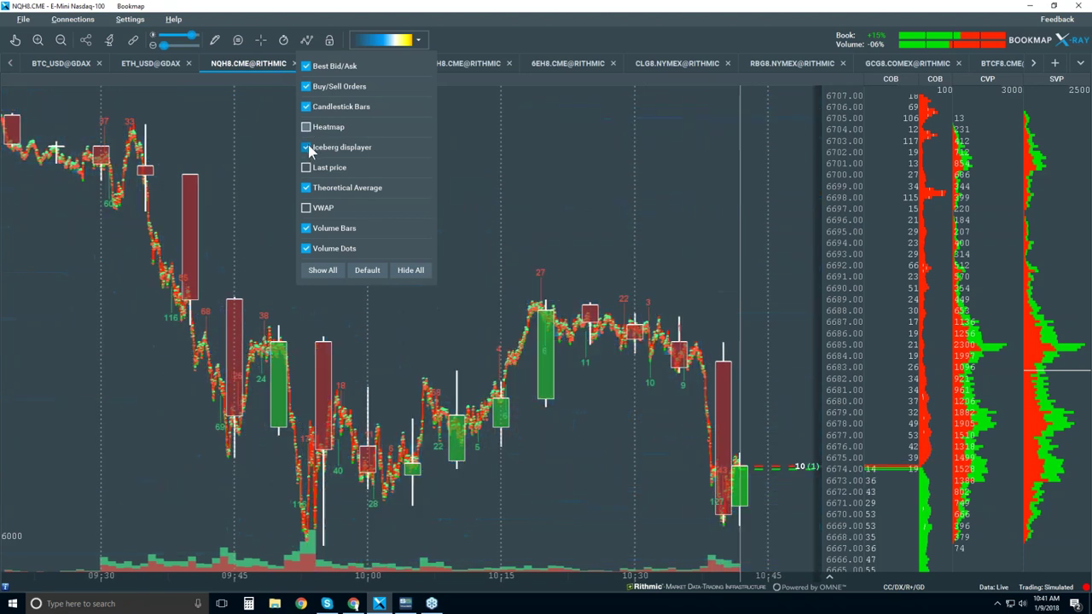
left_click(305, 247)
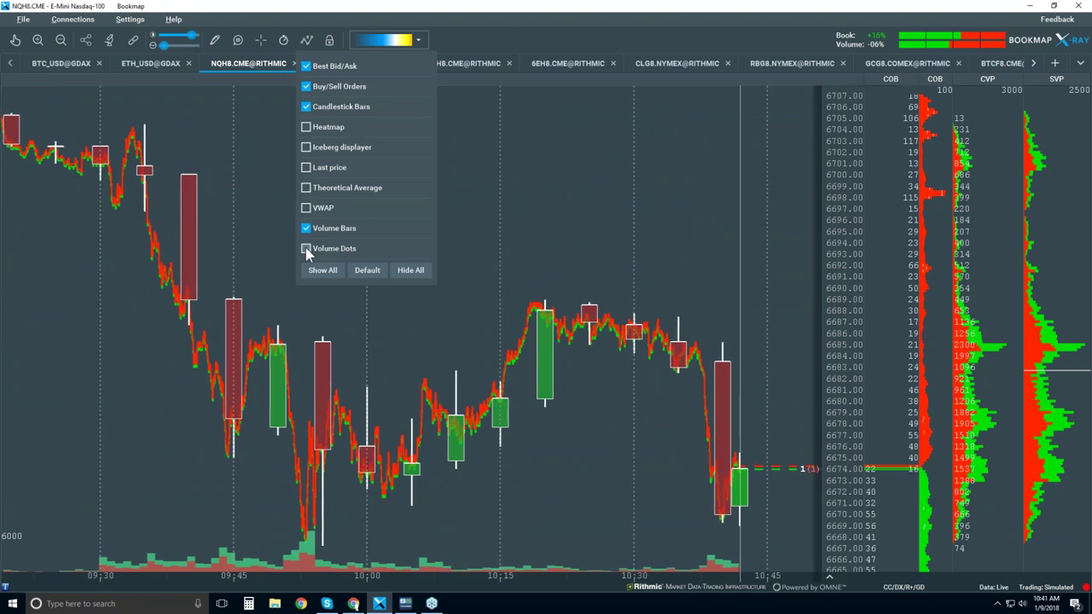
left_click(305, 65)
left_click(546, 177)
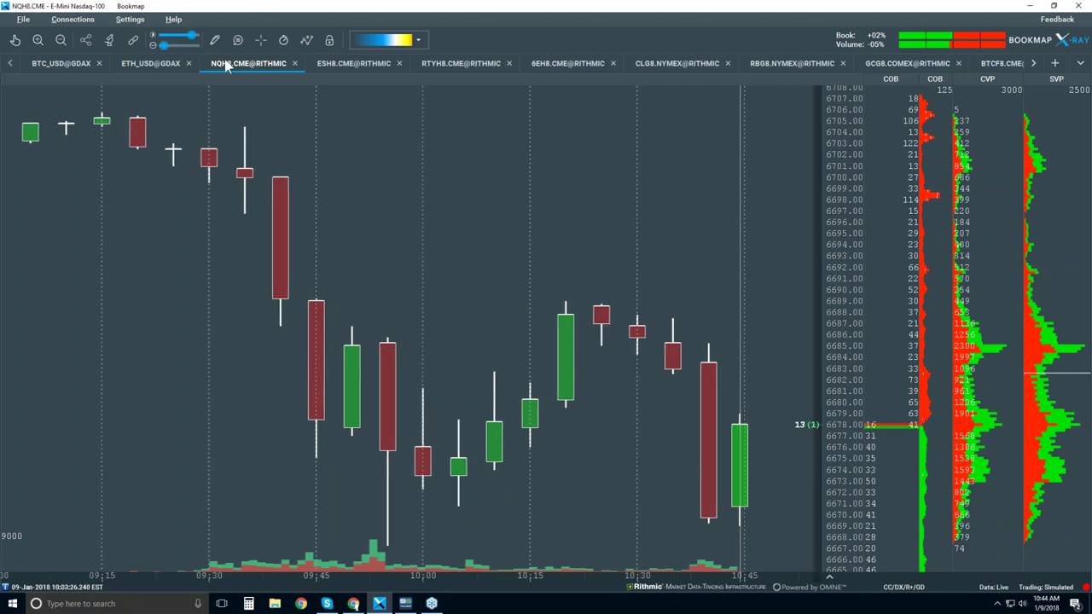
In the chart layers list, uncheck Volume Dots and check Best Bid/Ask
left_click(307, 42)
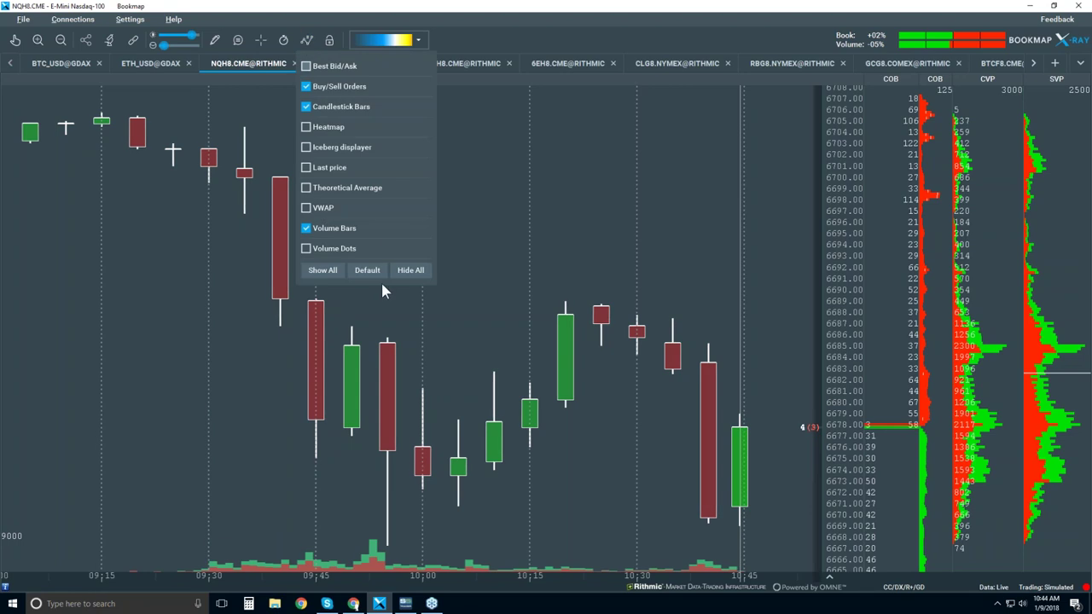
left_click(307, 247)
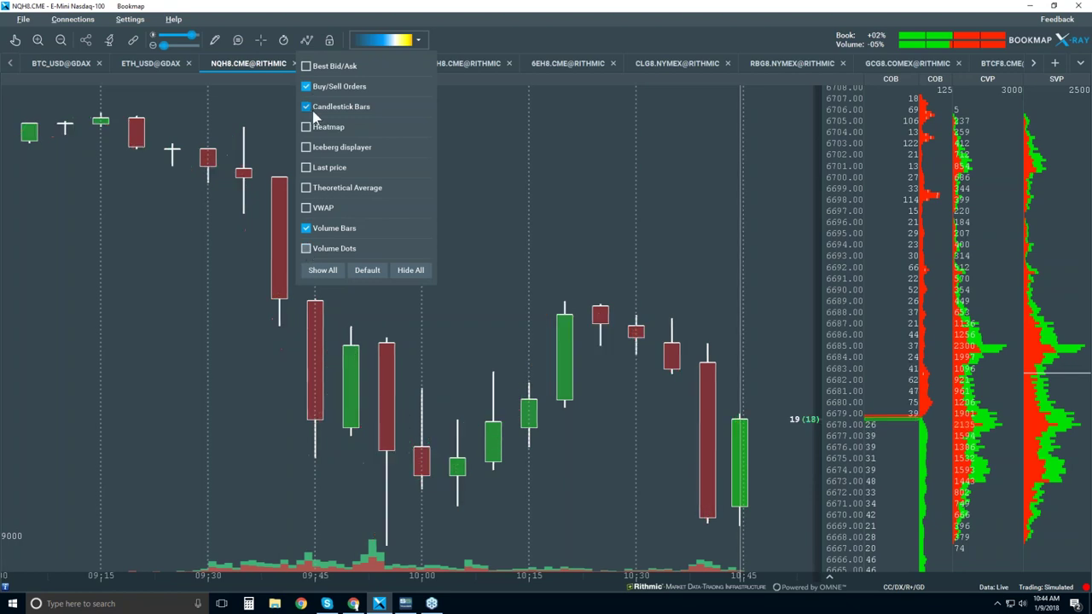
left_click(306, 66)
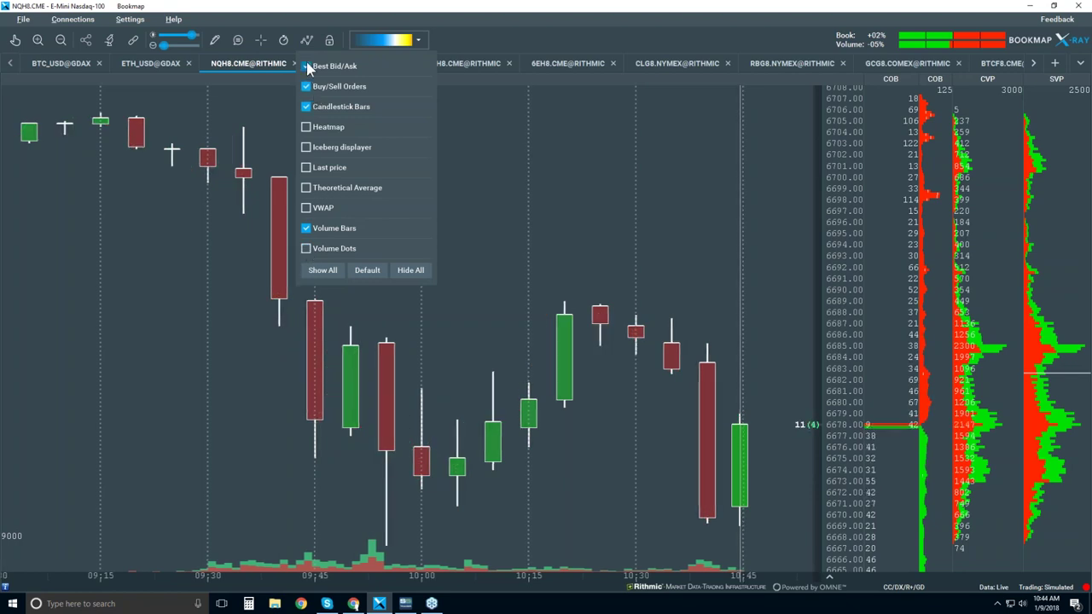
left_click(522, 176)
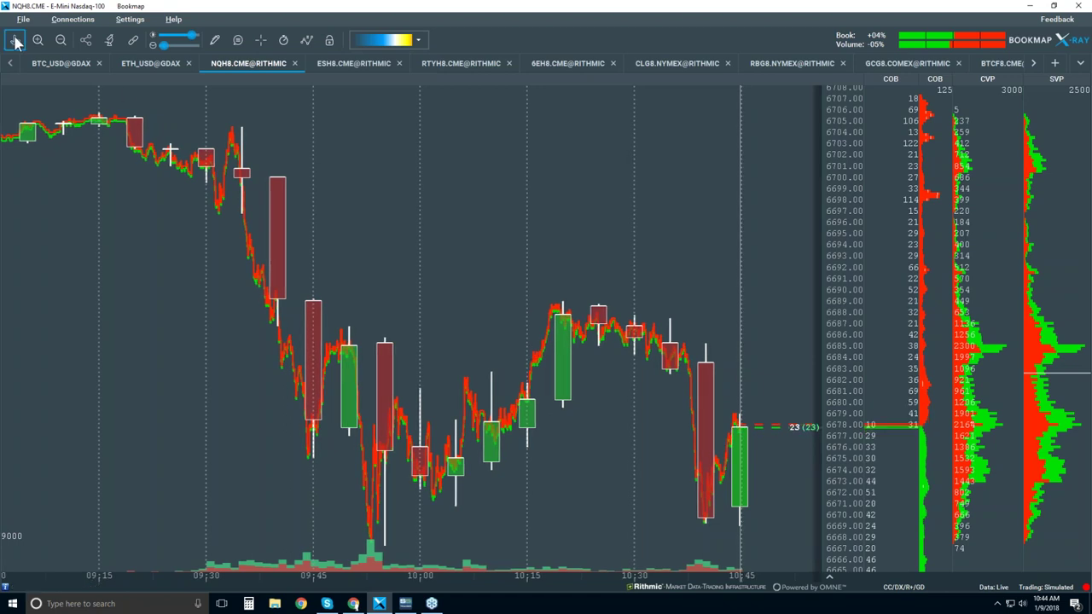
Zoom the time axis in around 10:00 so the chart spans about 09:35–10:25
scroll(437, 427, "up", 3)
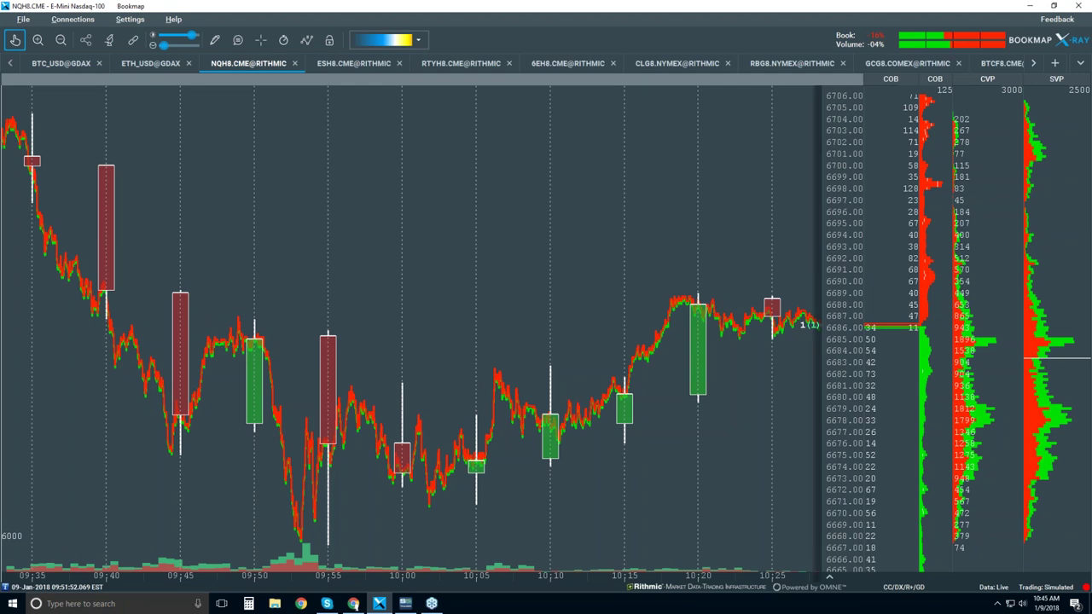
left_click(106, 41)
Draw two rectangles over the 10:00–10:12 sideways range, then set the drawing tool to None
left_click(214, 40)
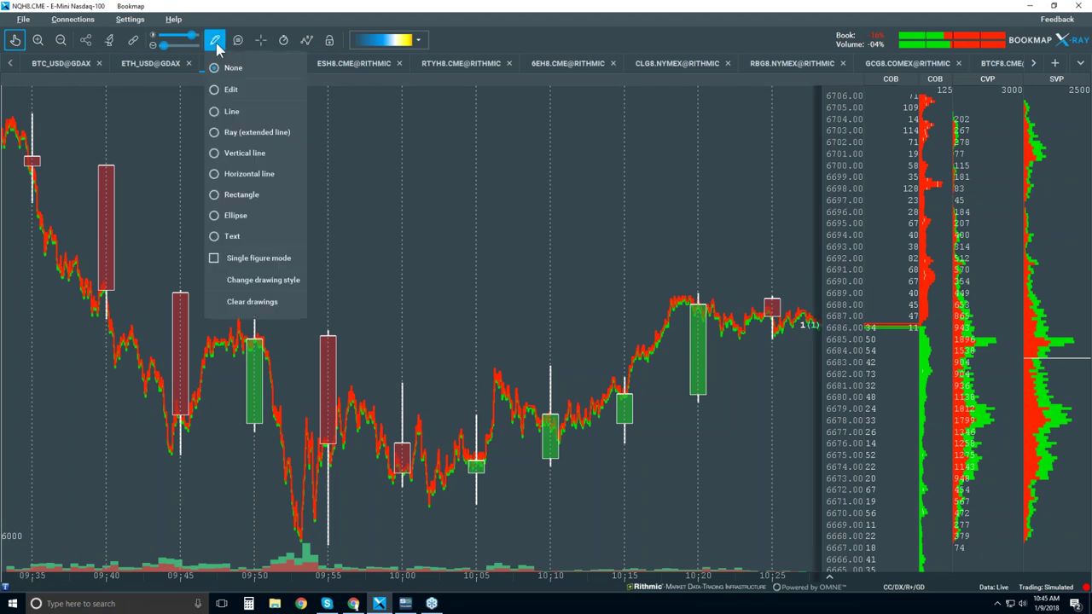
left_click(252, 196)
mouse_move(409, 420)
left_mouse_down()
mouse_move(512, 509)
mouse_move(527, 495)
mouse_move(596, 490)
left_mouse_up()
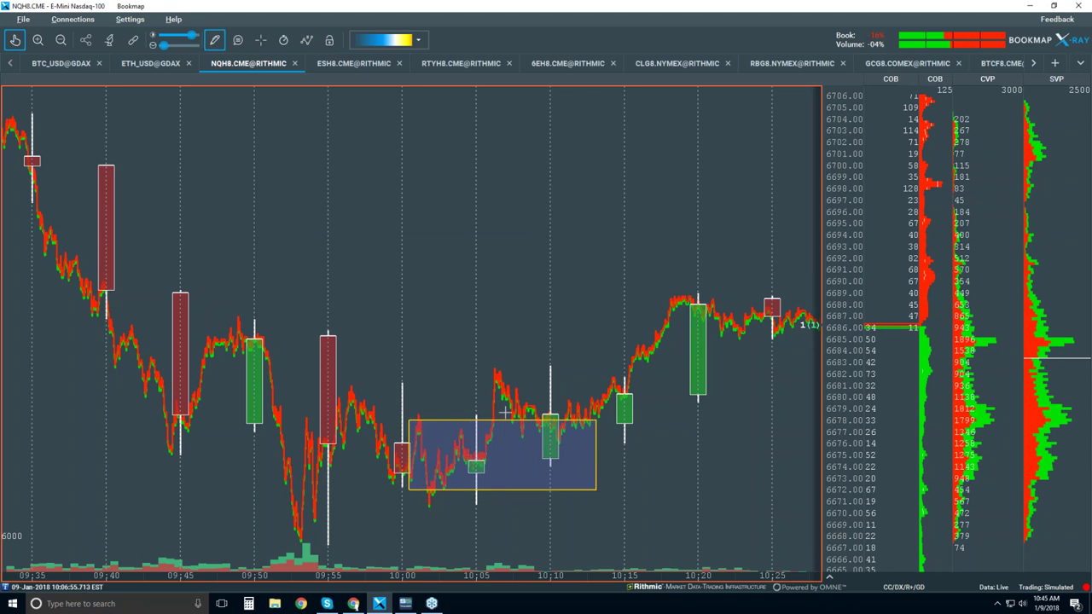
mouse_move(448, 461)
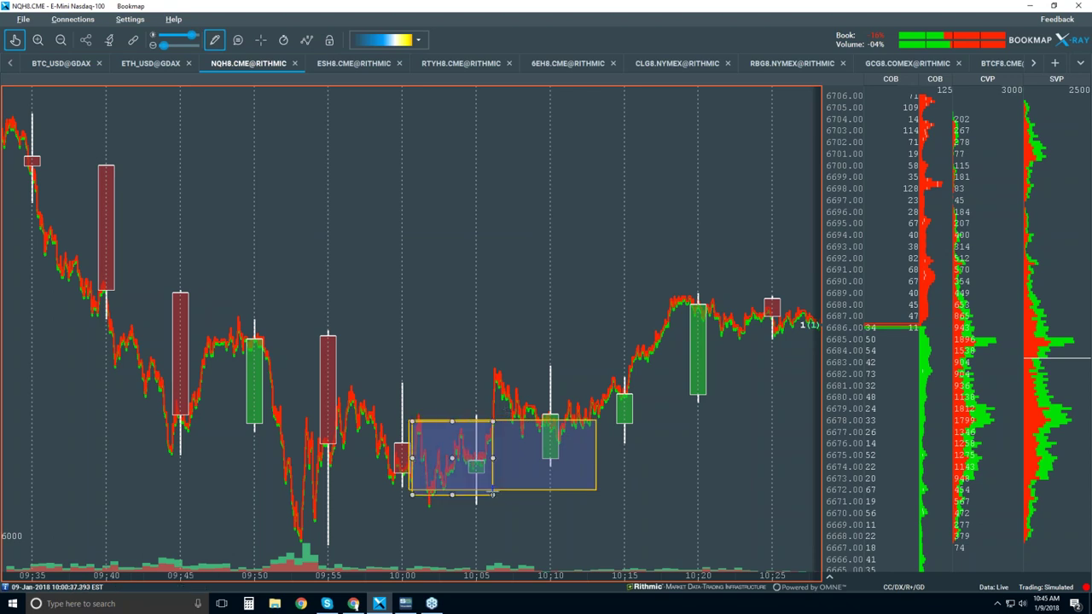
left_click_drag(492, 494, 492, 489)
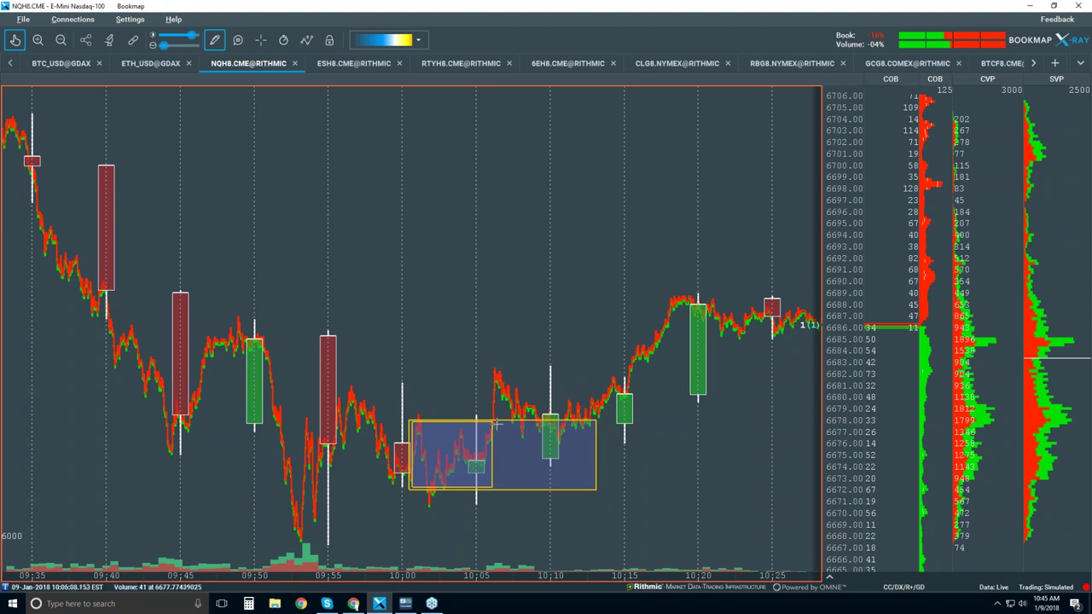
left_click(214, 40)
left_click(230, 68)
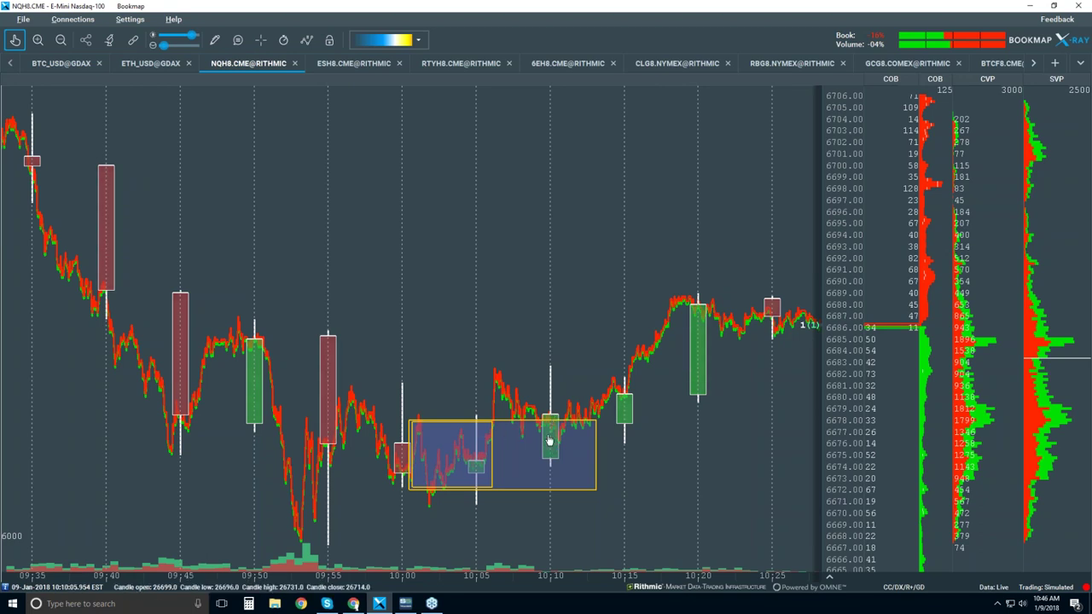
Clear all drawings from the NQ chart
left_click(214, 40)
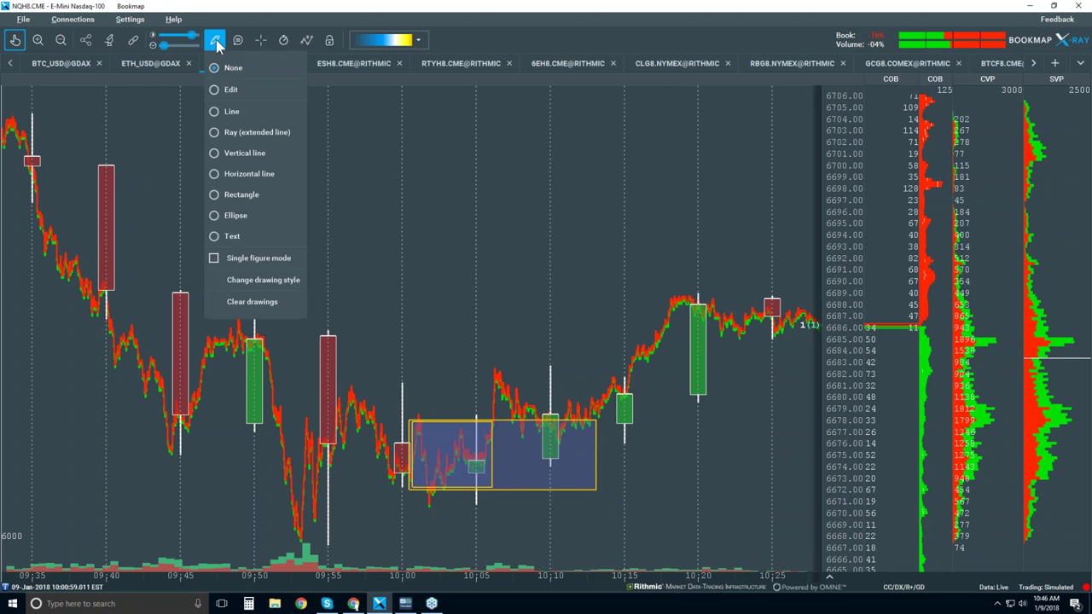
left_click(267, 302)
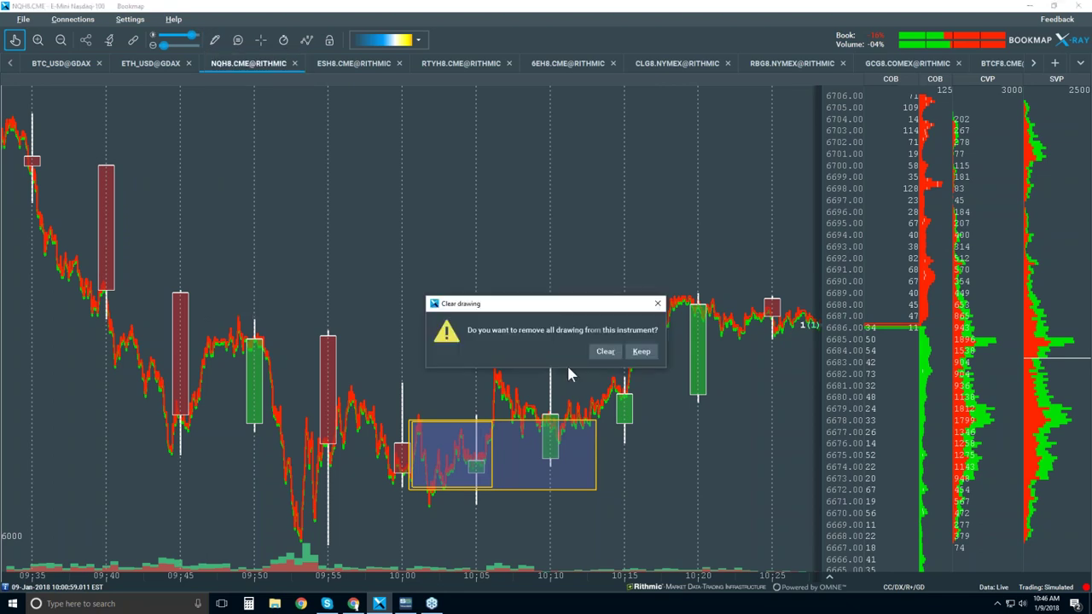
left_click(611, 352)
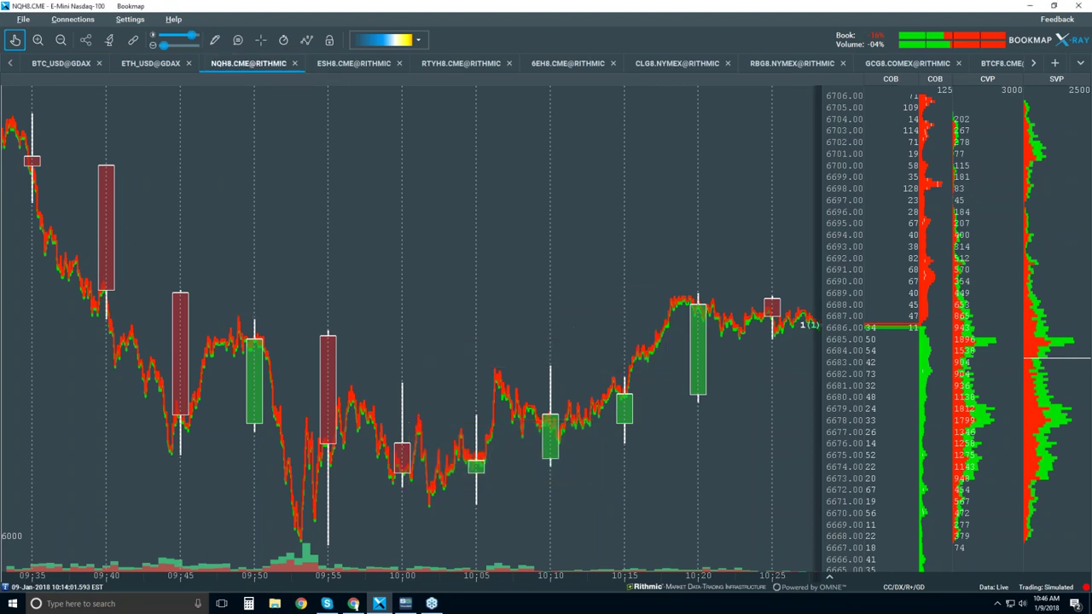
Re-enable the Volume Dots layer and zoom in on 09:54–10:10
left_click(307, 40)
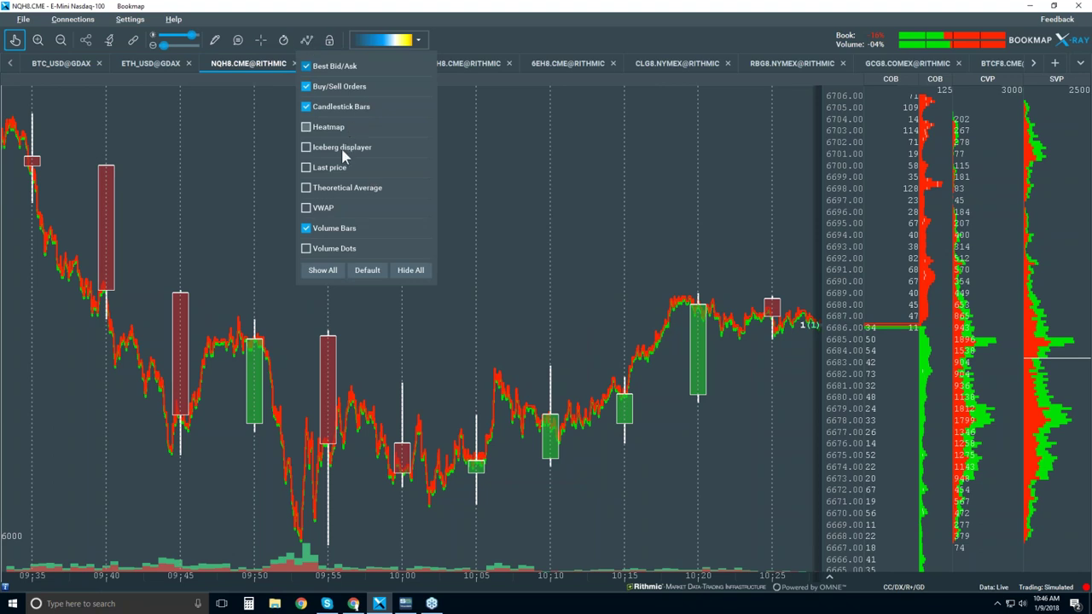
left_click(306, 249)
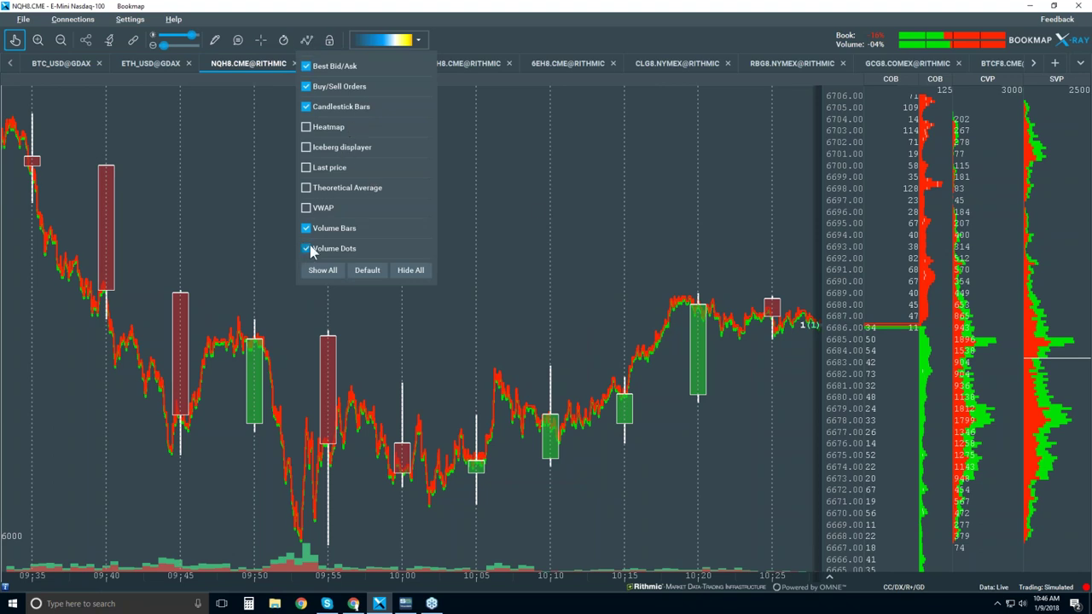
left_click(538, 210)
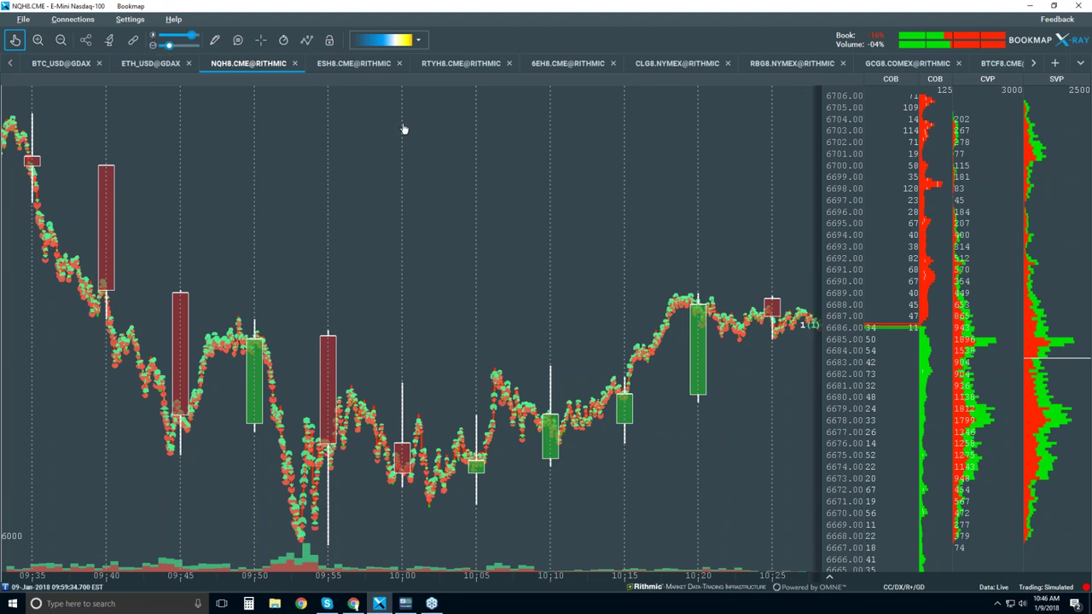
scroll(461, 401, "up", 3)
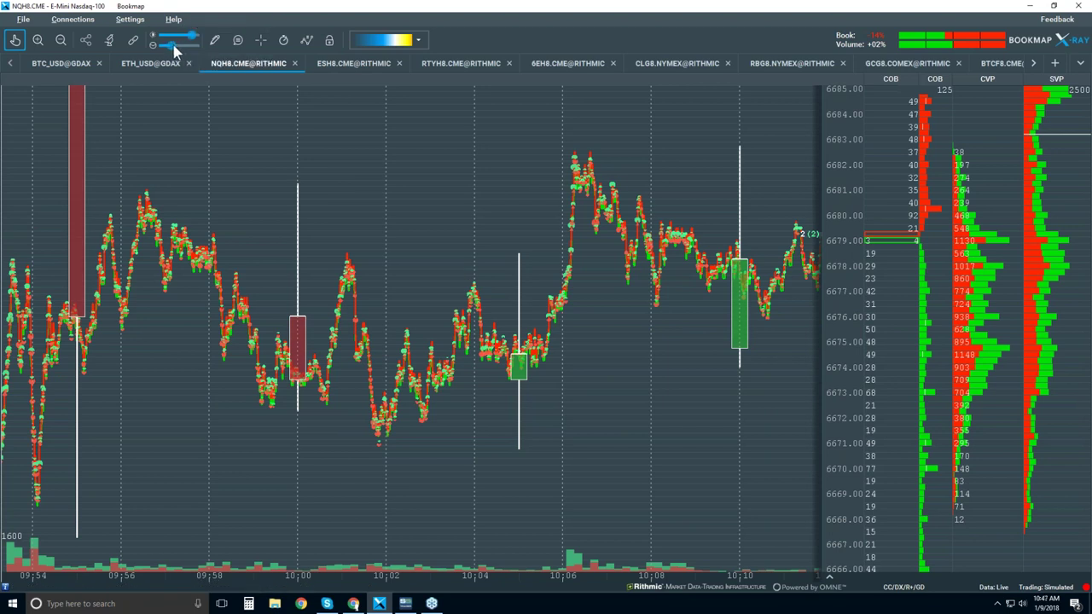
Enlarge the volume dots with the size slider and readjust the chart zoom
left_click(173, 45)
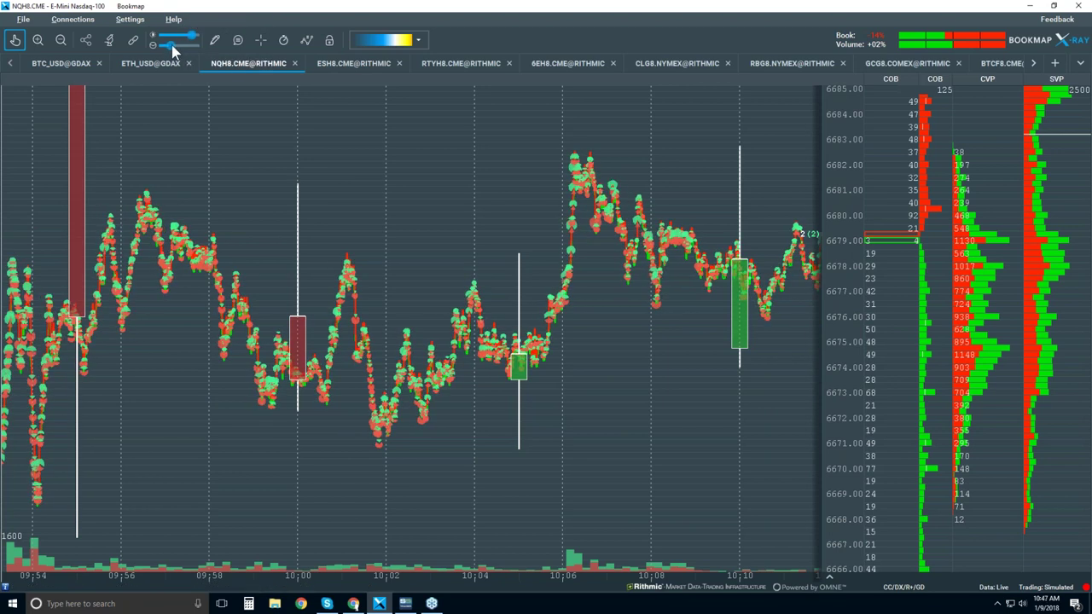
scroll(478, 232, "down", 2)
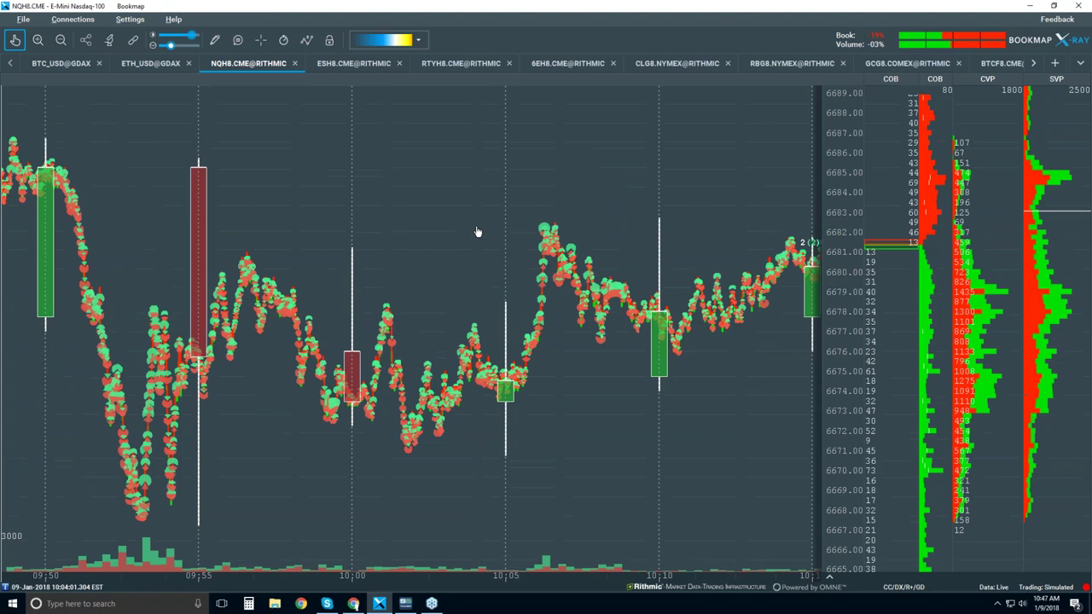
scroll(478, 232, "up", 2)
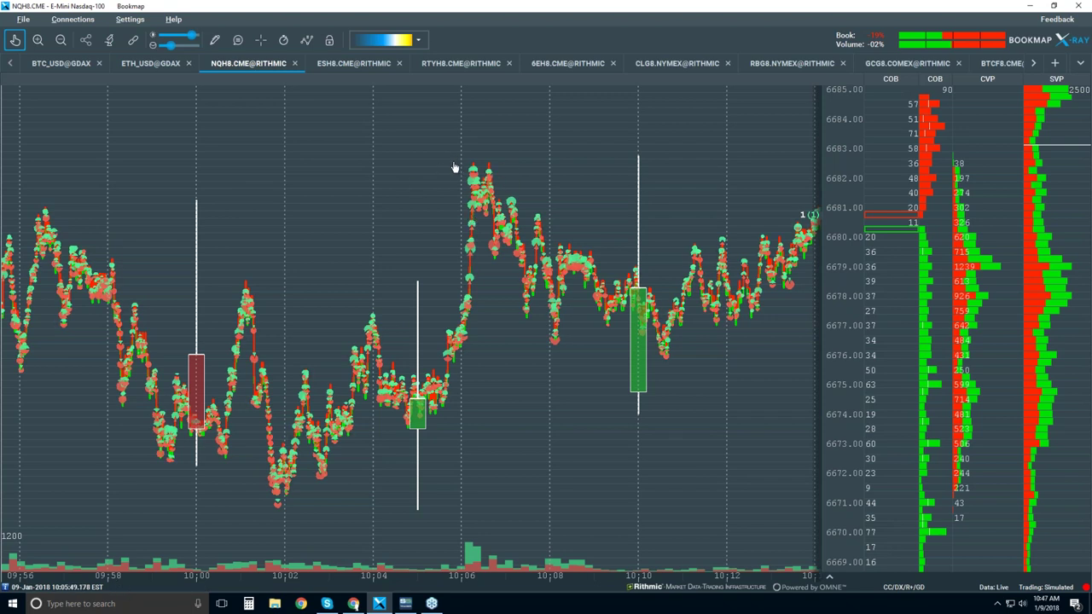
Pan the NQ chart back to roughly 09:52–10:08, then nudge it slightly later
left_click_drag(469, 224, 554, 227)
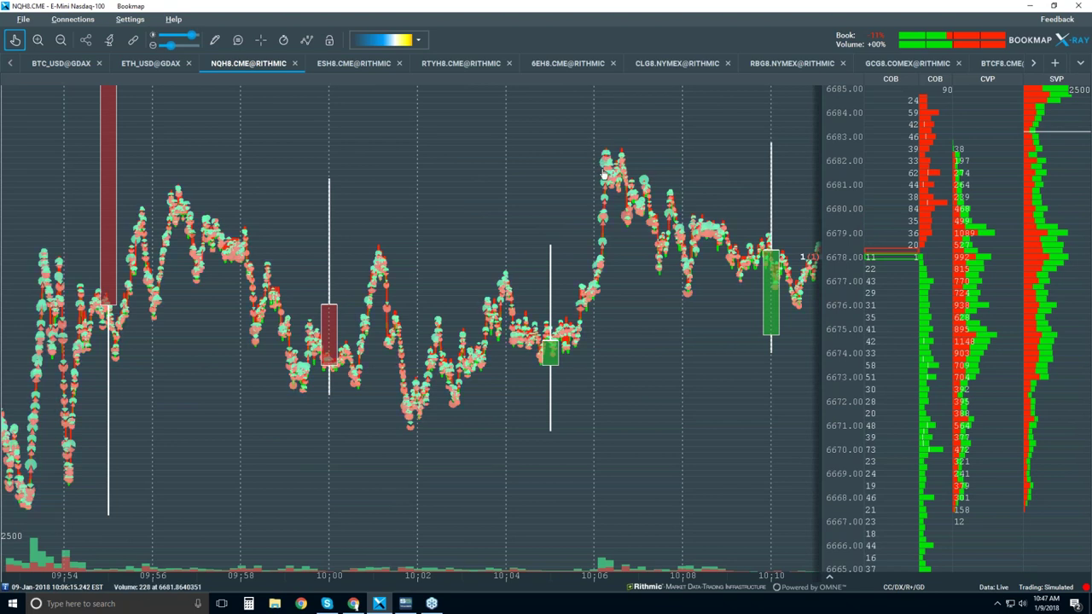
left_click_drag(372, 202, 453, 202)
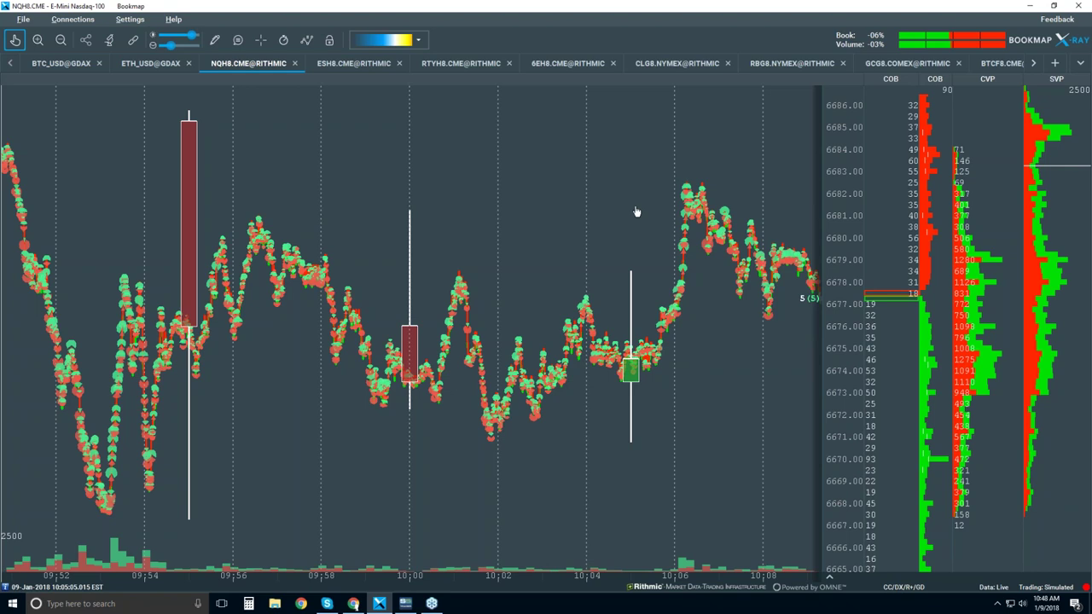
left_click_drag(636, 213, 540, 207)
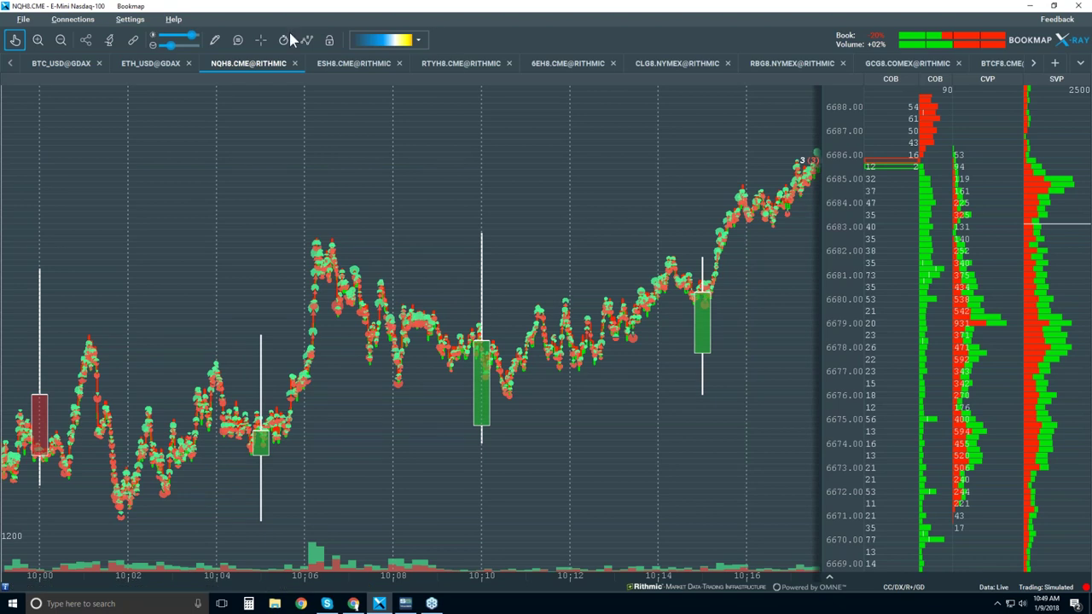
Hide Candlestick Bars, frame 10:00–10:20, and shrink the volume dots
left_click(309, 43)
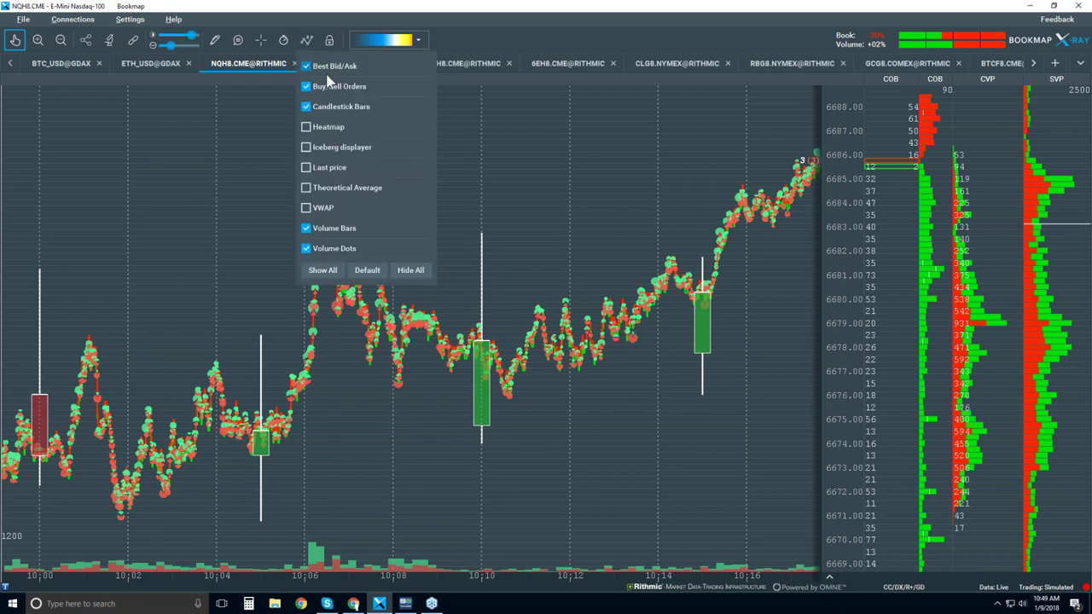
left_click(306, 107)
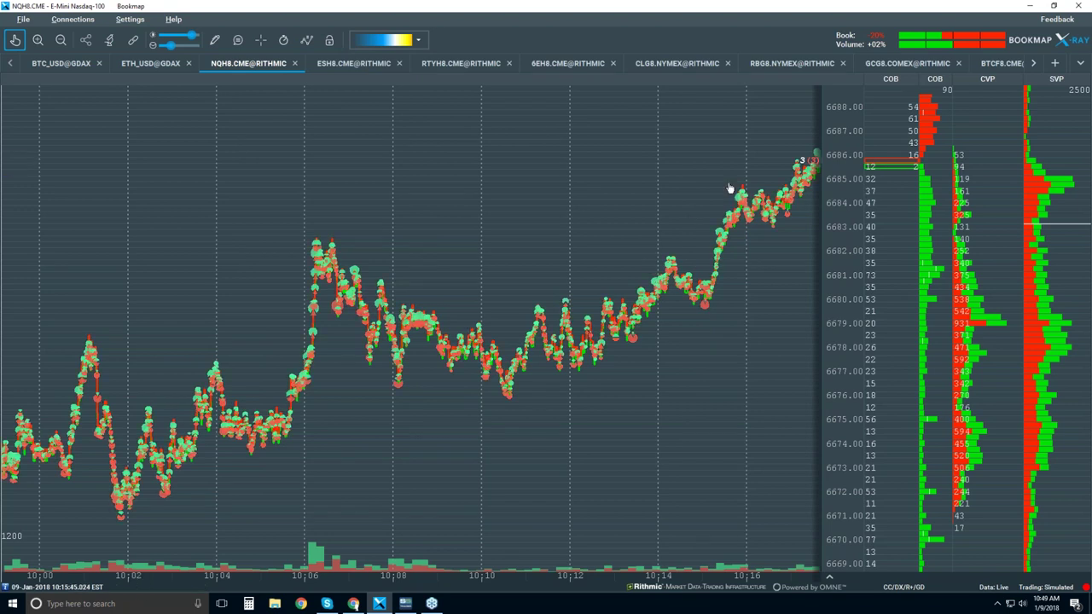
left_click_drag(708, 196, 568, 202)
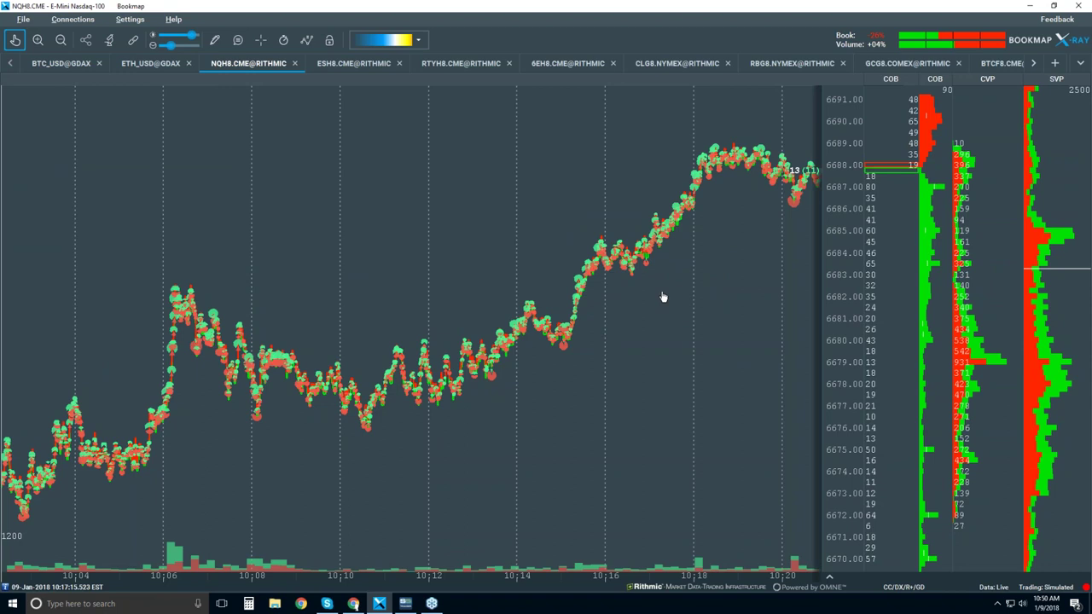
scroll(663, 297, "down", 2)
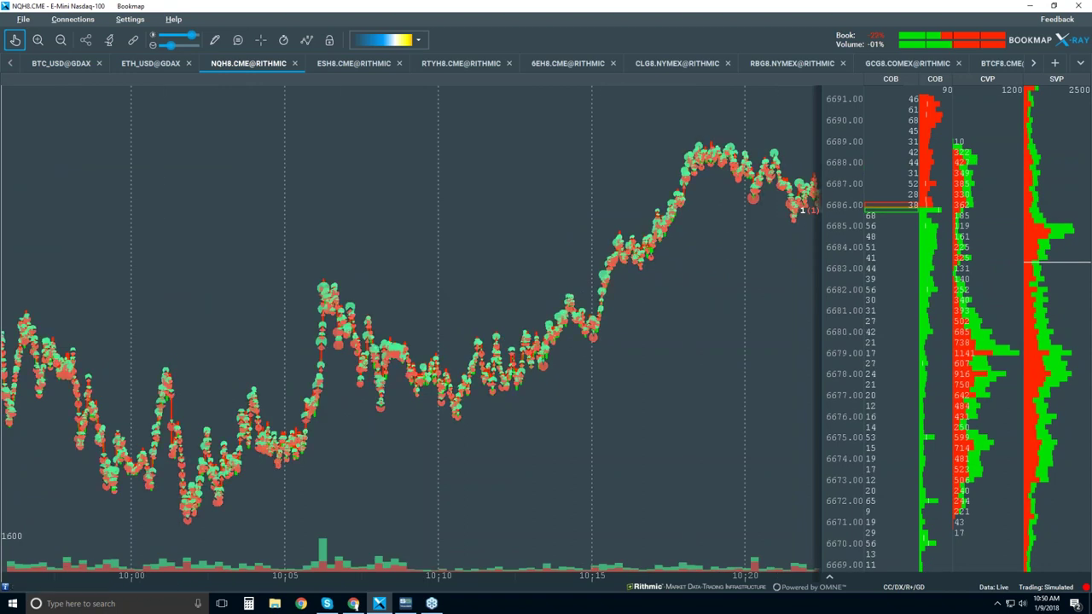
left_click_drag(171, 46, 169, 46)
Zoom into one second of trading, 10:06:18.2–10:06:19.2, exposing the stepped bid/ask lines
scroll(327, 256, "up", 3)
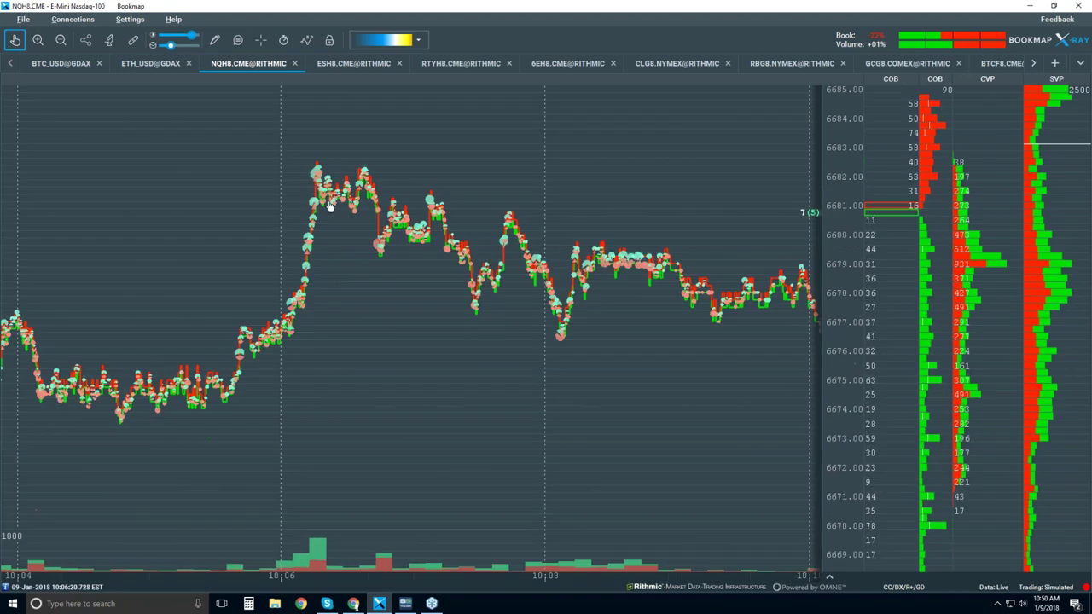
scroll(337, 207, "up", 3)
scroll(325, 245, "up", 2)
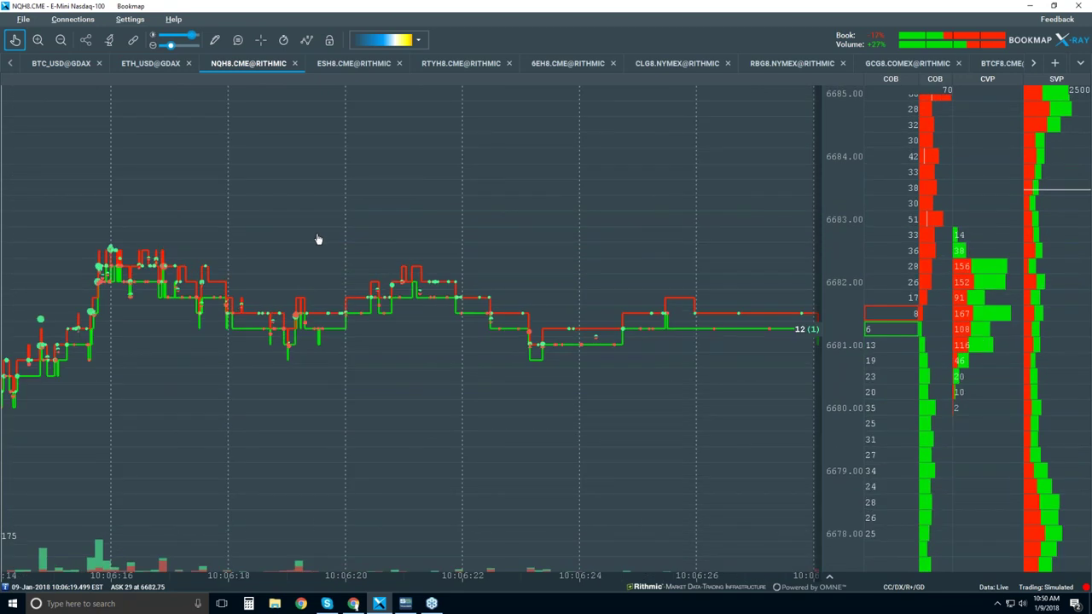
left_click_drag(316, 239, 506, 234)
scroll(468, 236, "up", 2)
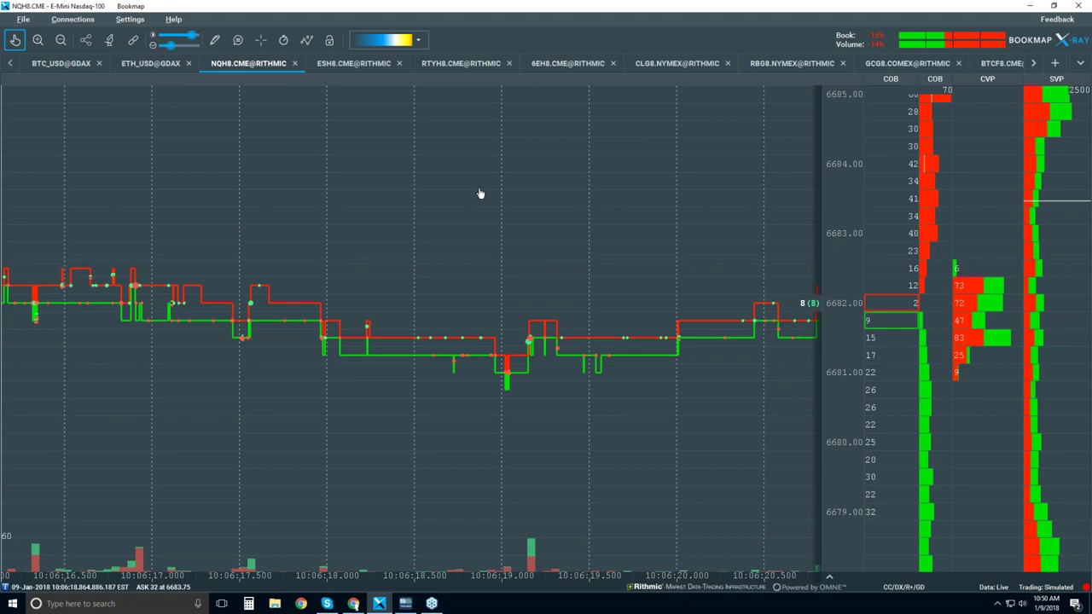
scroll(461, 329, "up", 2)
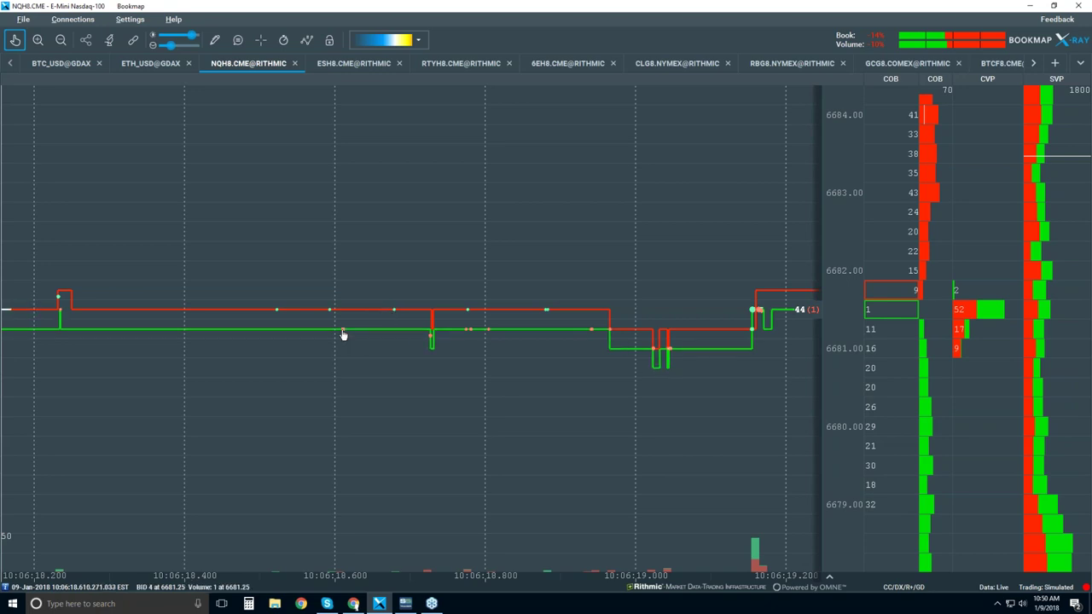
Turn on data tooltips and inspect trade points for their time, price and volume
left_click(239, 41)
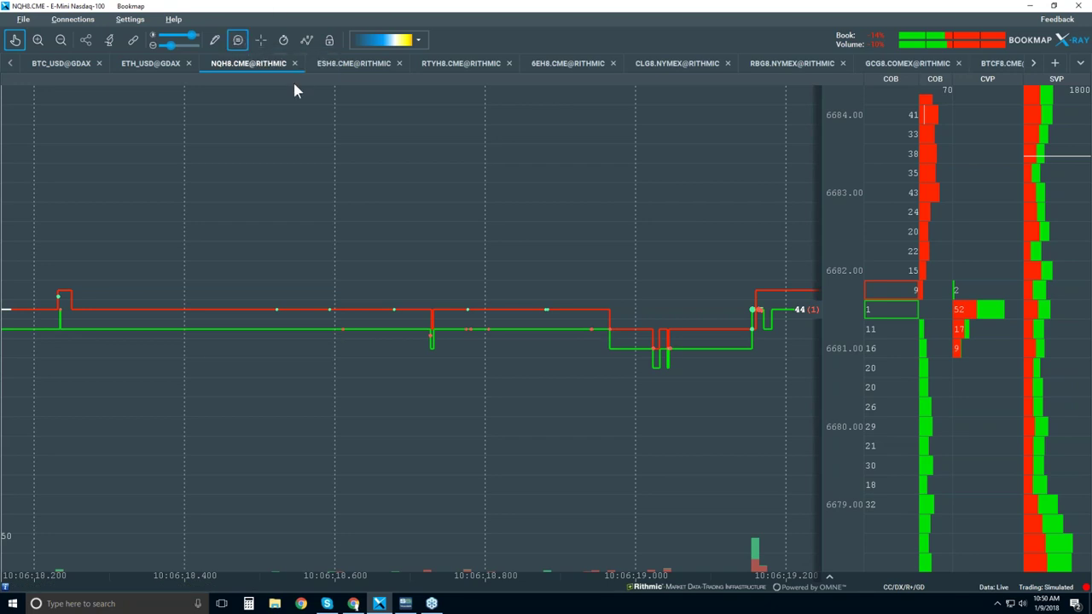
mouse_move(394, 310)
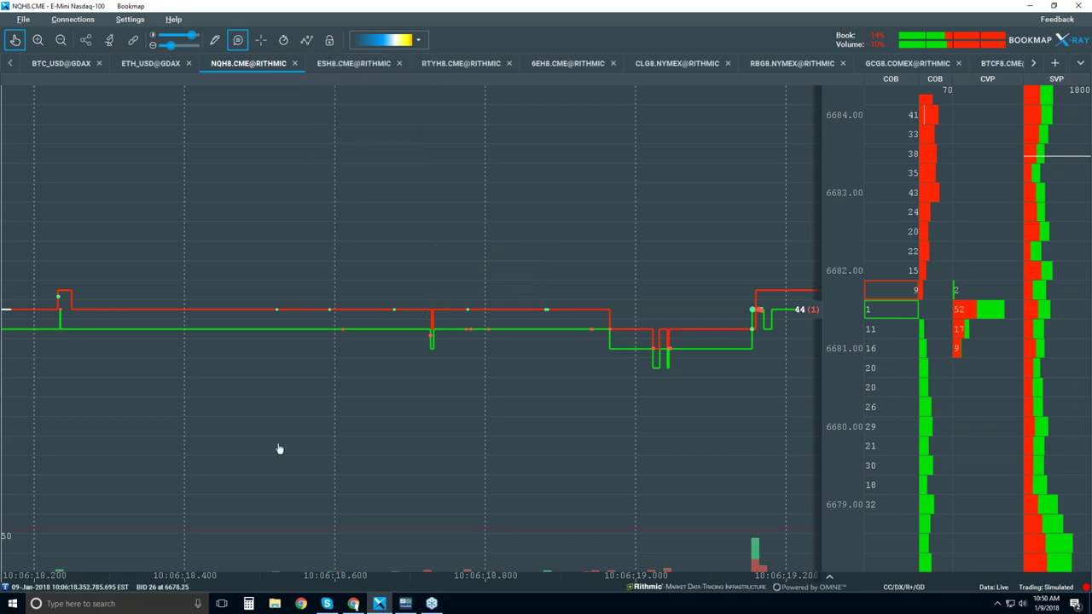
mouse_move(468, 314)
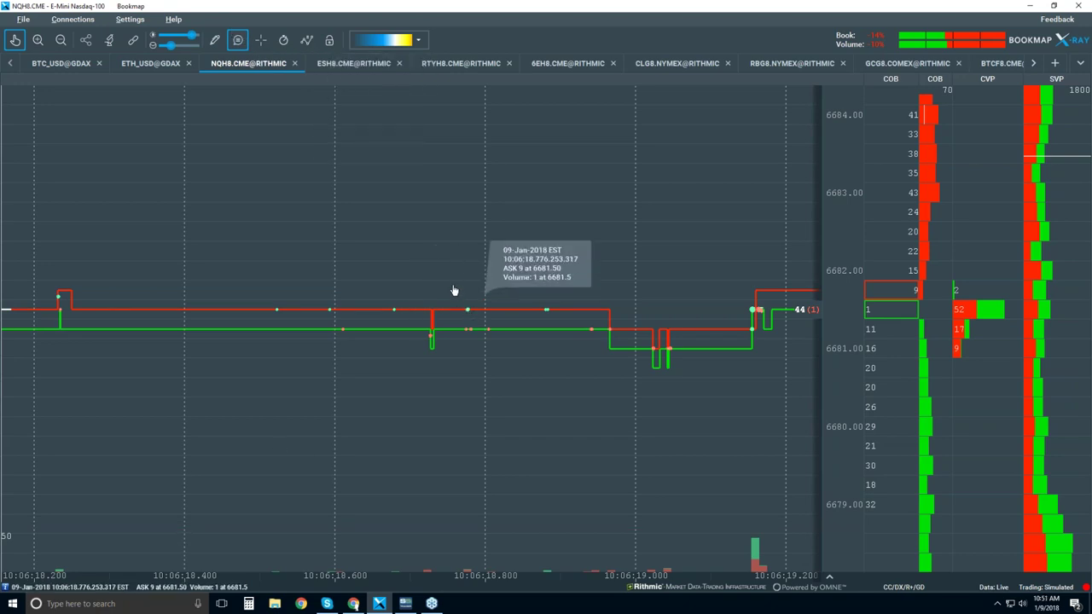
left_click(238, 40)
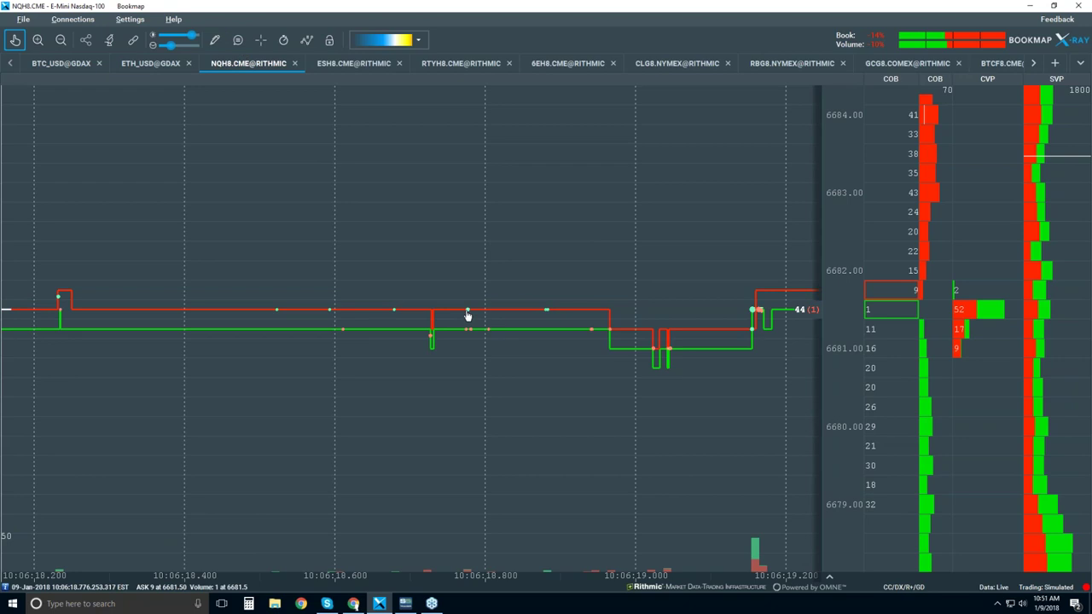
left_click(238, 40)
mouse_move(546, 313)
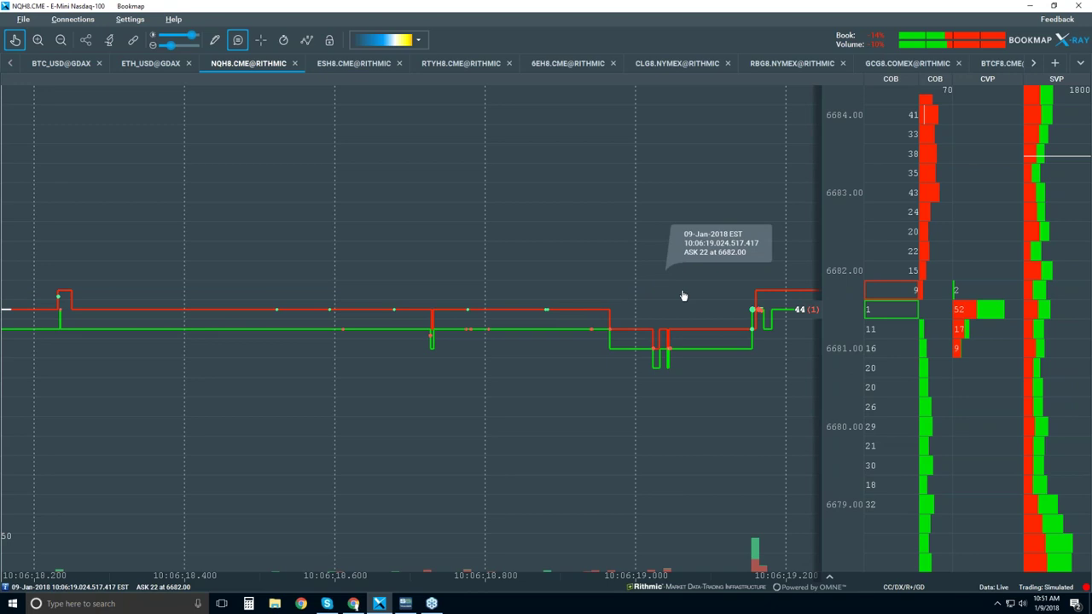
Zoom further into the dots near 10:06:19.155 and read their ASK 20 at 6681.50 tooltips
scroll(755, 314, "up", 6)
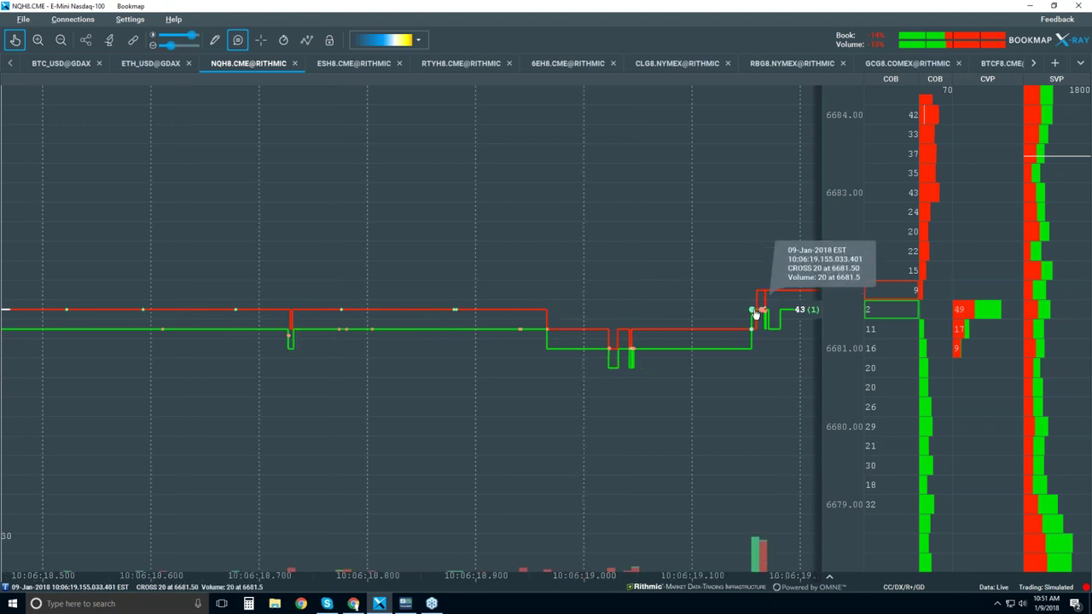
scroll(753, 317, "up", 7)
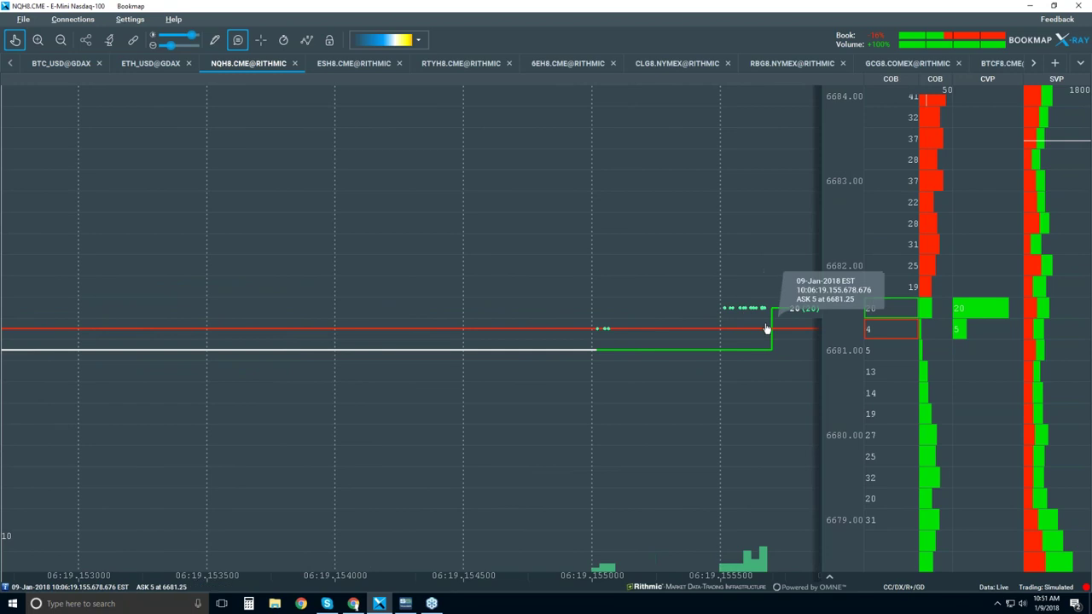
left_click_drag(747, 313, 629, 318)
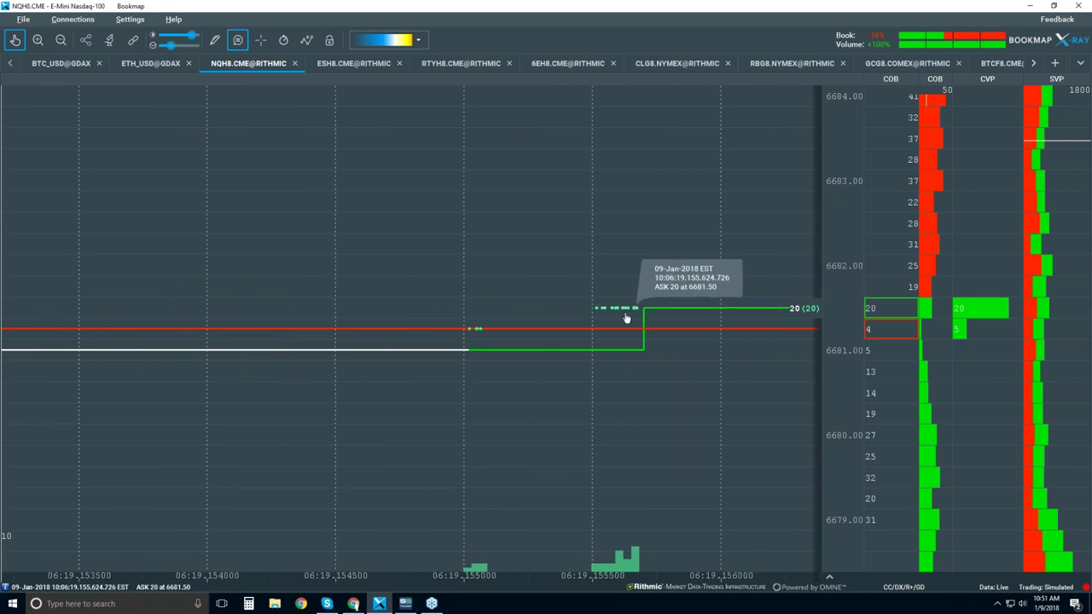
scroll(629, 314, "up", 2)
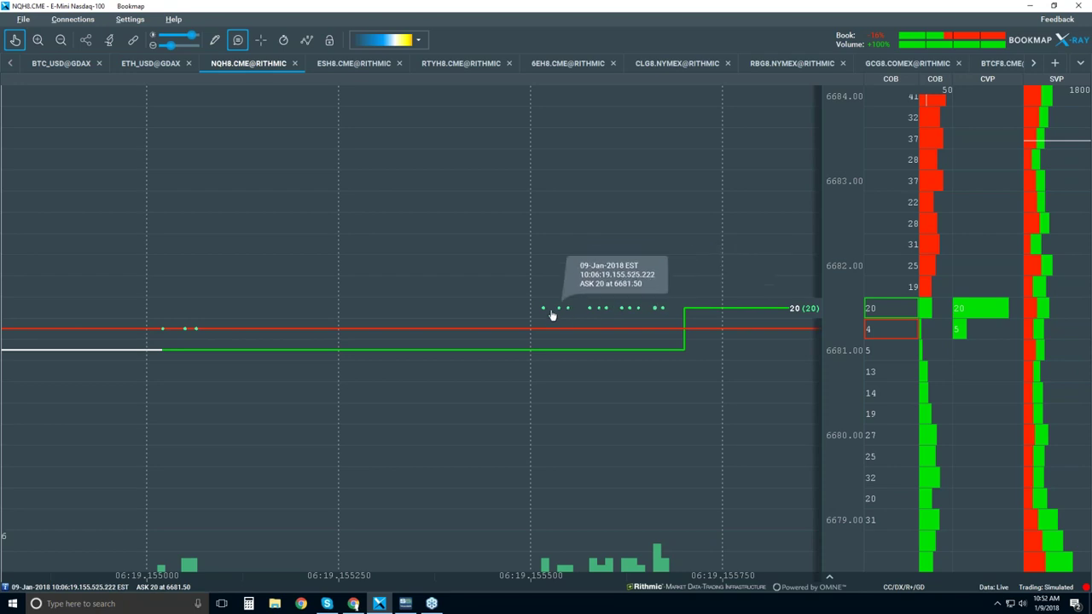
mouse_move(589, 347)
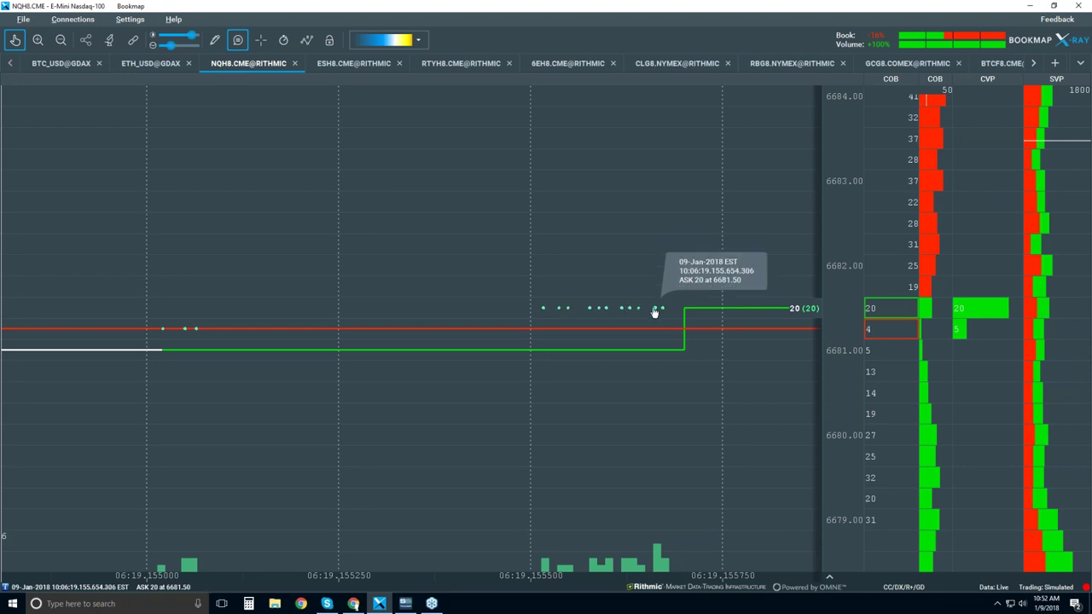
mouse_move(663, 313)
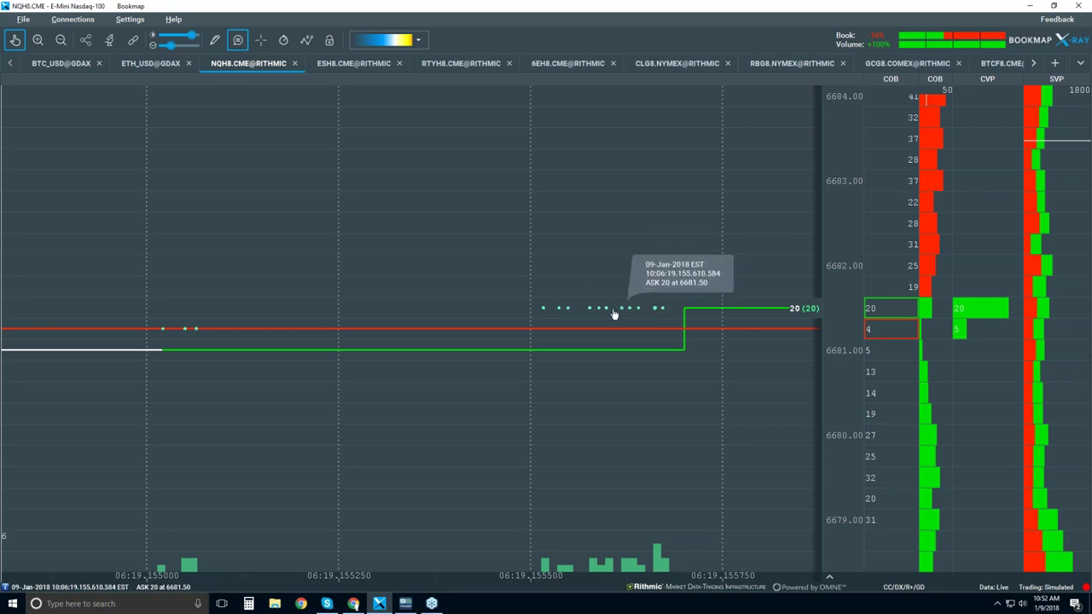
mouse_move(608, 314)
Zoom the time axis in slightly more, then back out a few steps
scroll(607, 313, "up", 3)
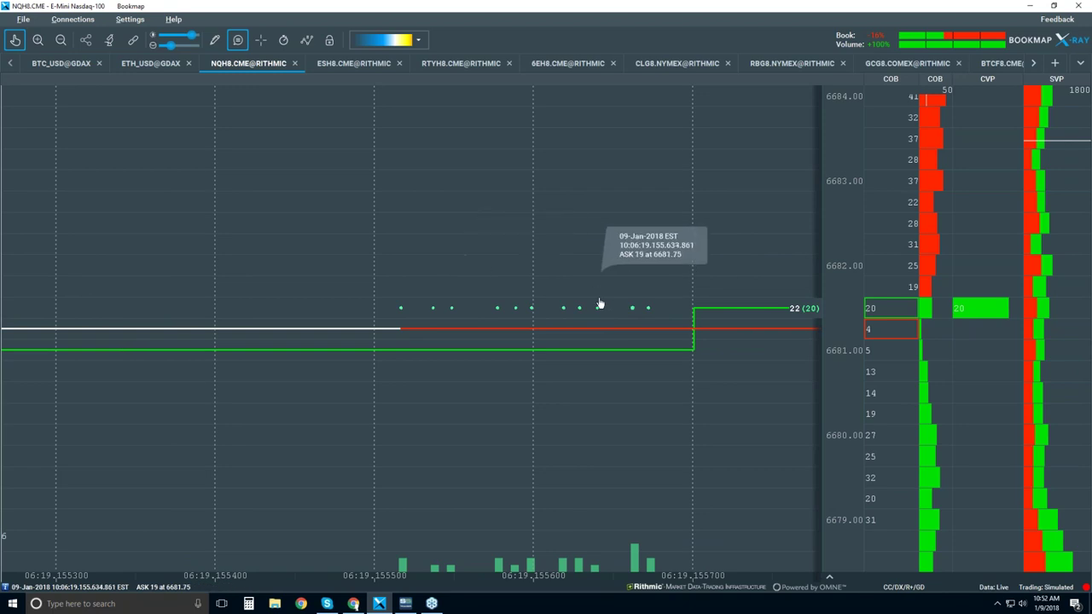
scroll(627, 316, "up", 1)
scroll(627, 316, "up", 1)
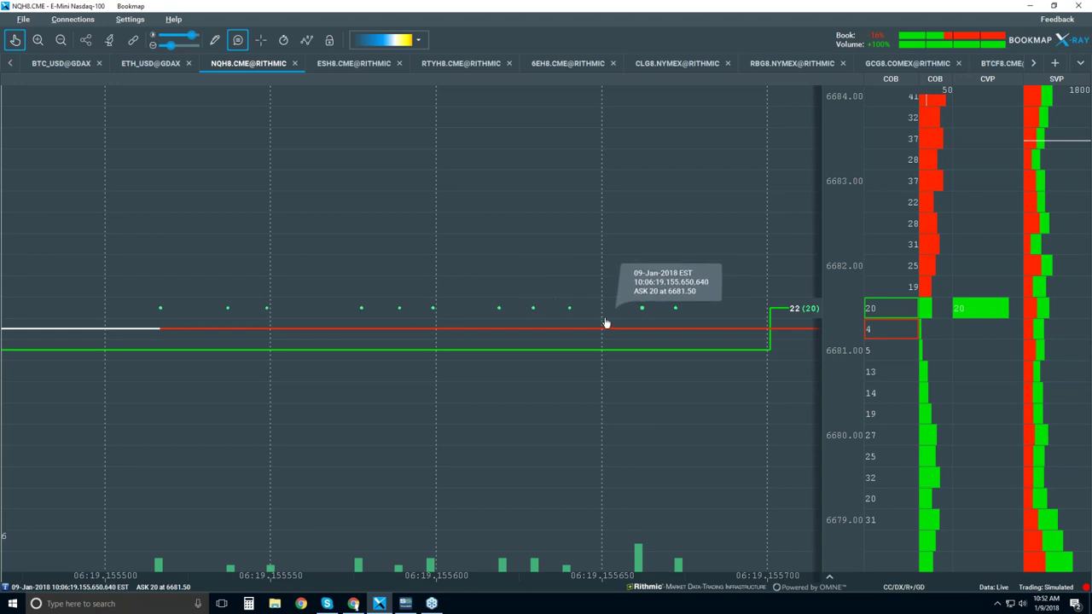
scroll(606, 322, "down", 5)
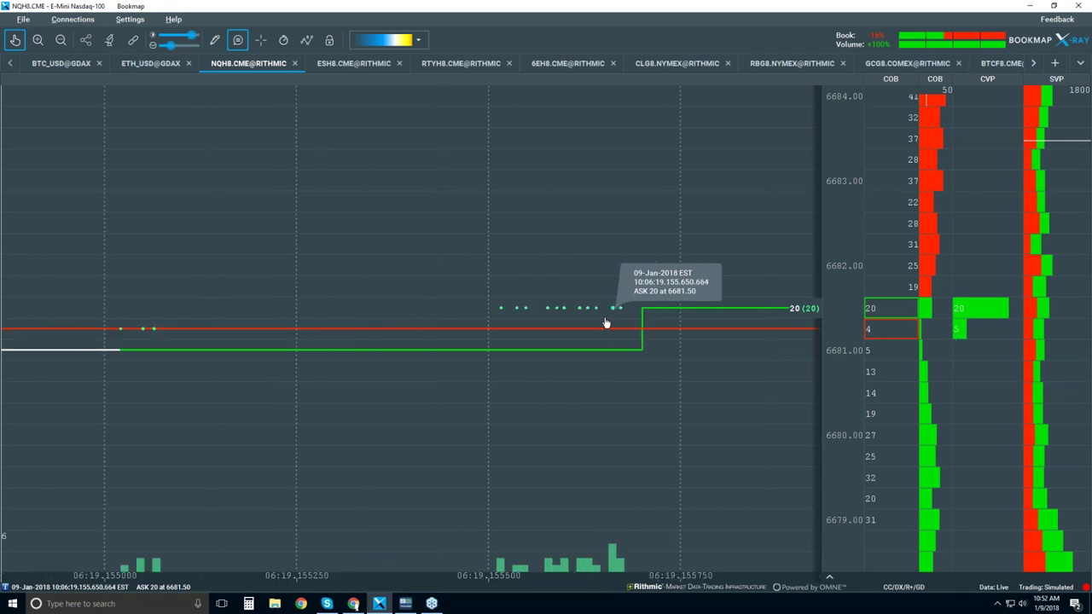
scroll(606, 323, "down", 3)
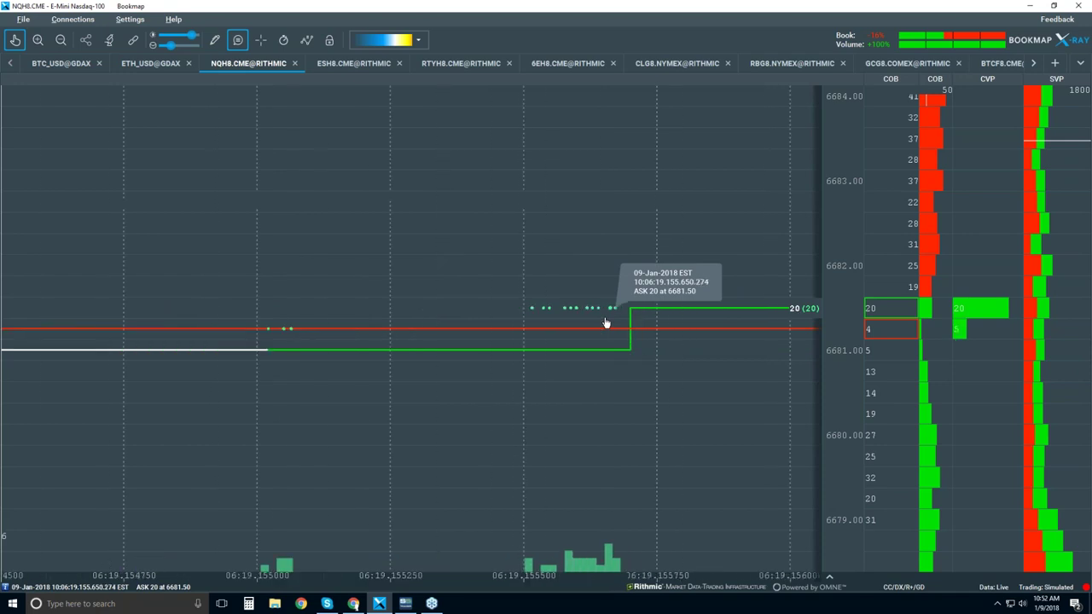
scroll(605, 322, "down", 3)
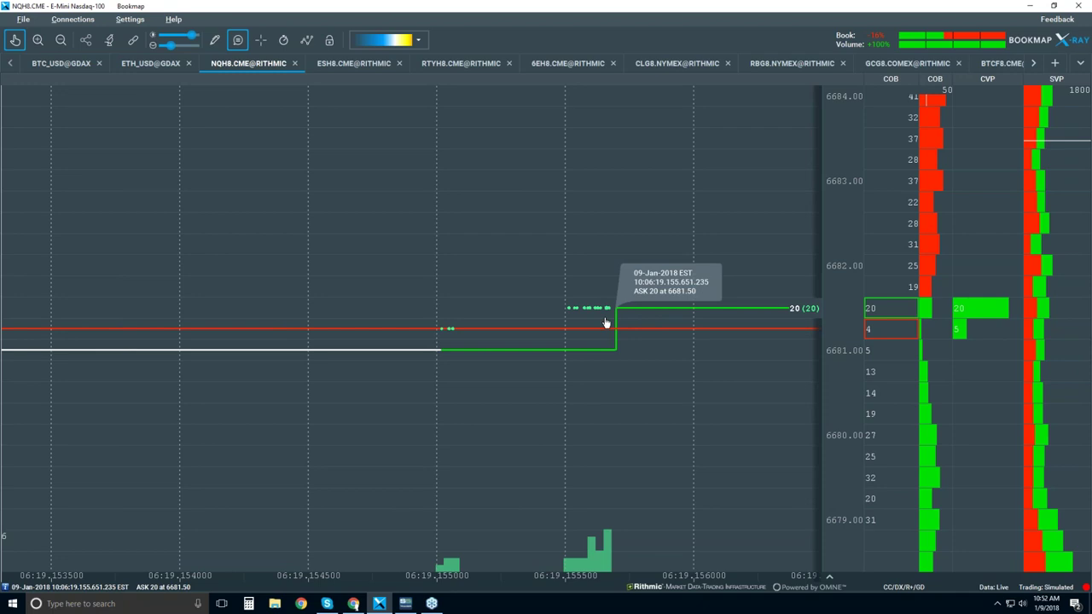
Zoom out to 30-second ticks covering about 10:04:30–10:07 and the climb to 6682
scroll(606, 322, "down", 5)
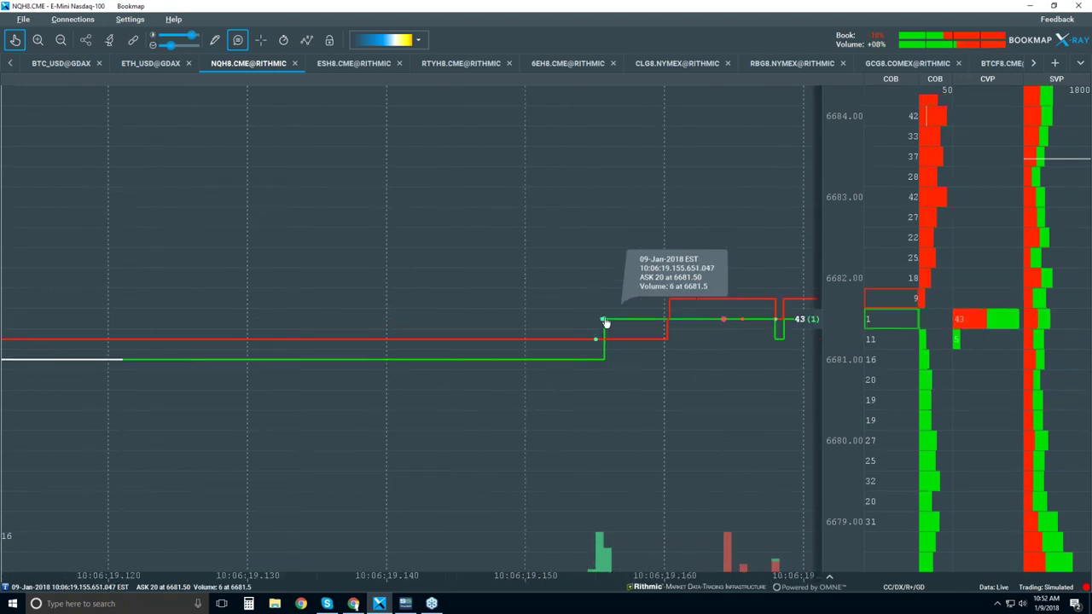
scroll(605, 323, "down", 3)
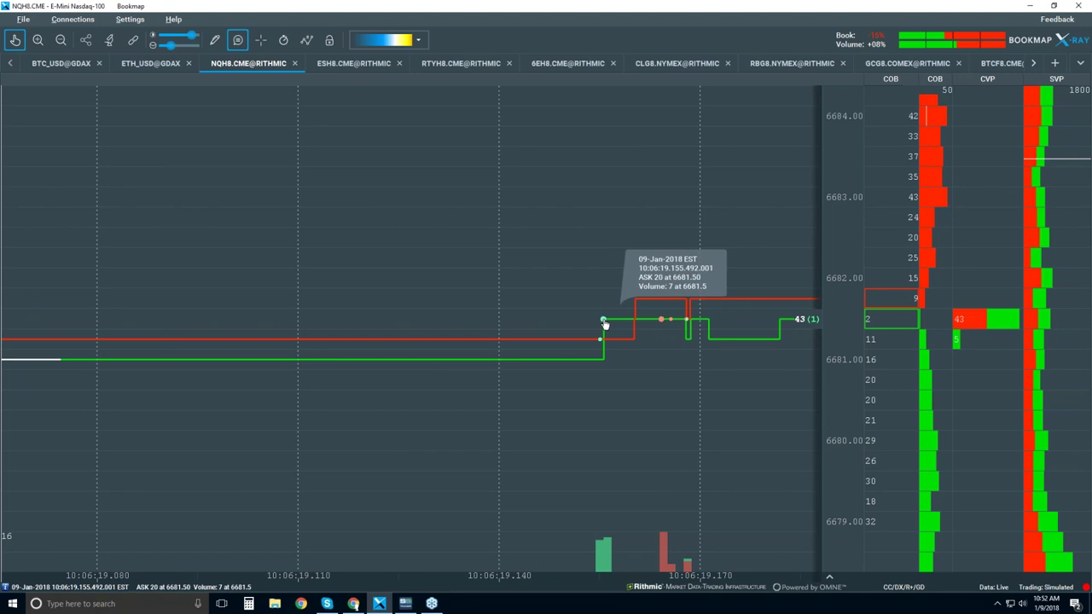
scroll(604, 322, "down", 3)
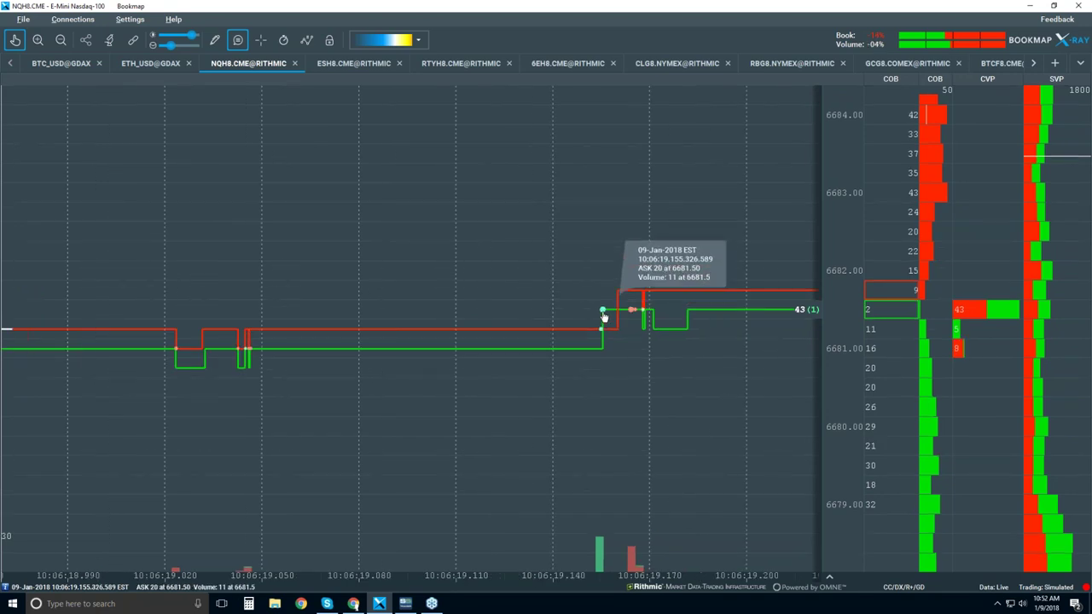
scroll(603, 314, "down", 2)
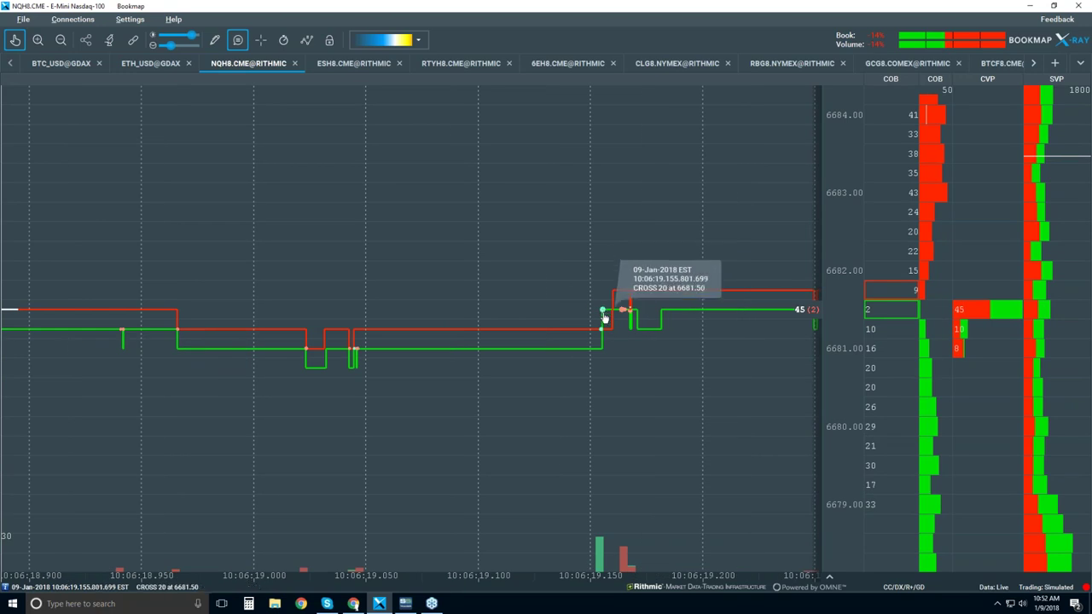
scroll(603, 313, "down", 2)
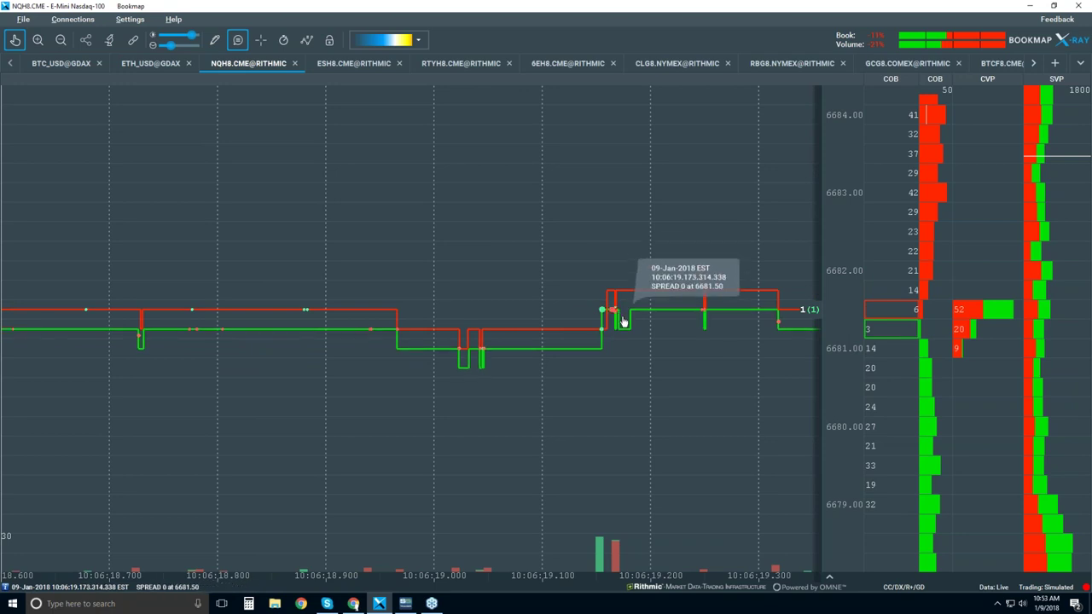
scroll(626, 338, "down", 1)
scroll(626, 341, "down", 2)
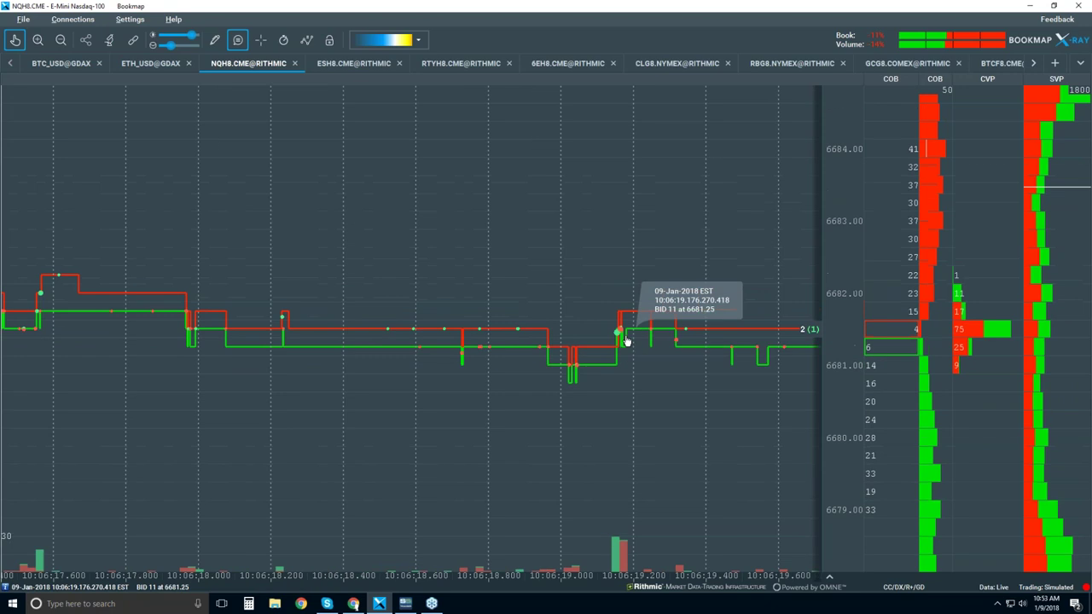
scroll(626, 340, "down", 2)
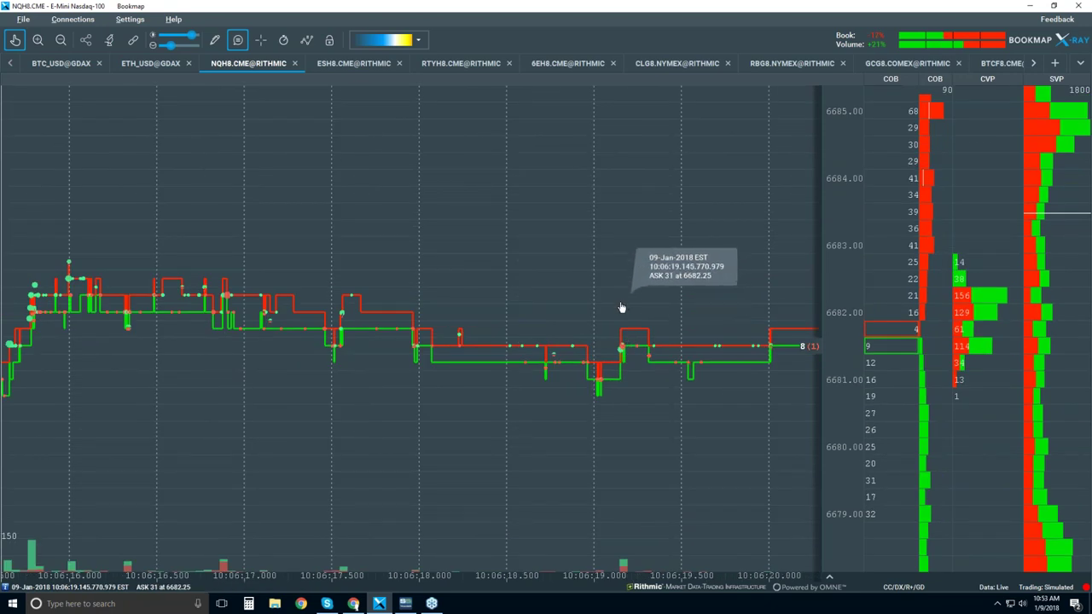
scroll(625, 303, "down", 4)
scroll(622, 308, "down", 2)
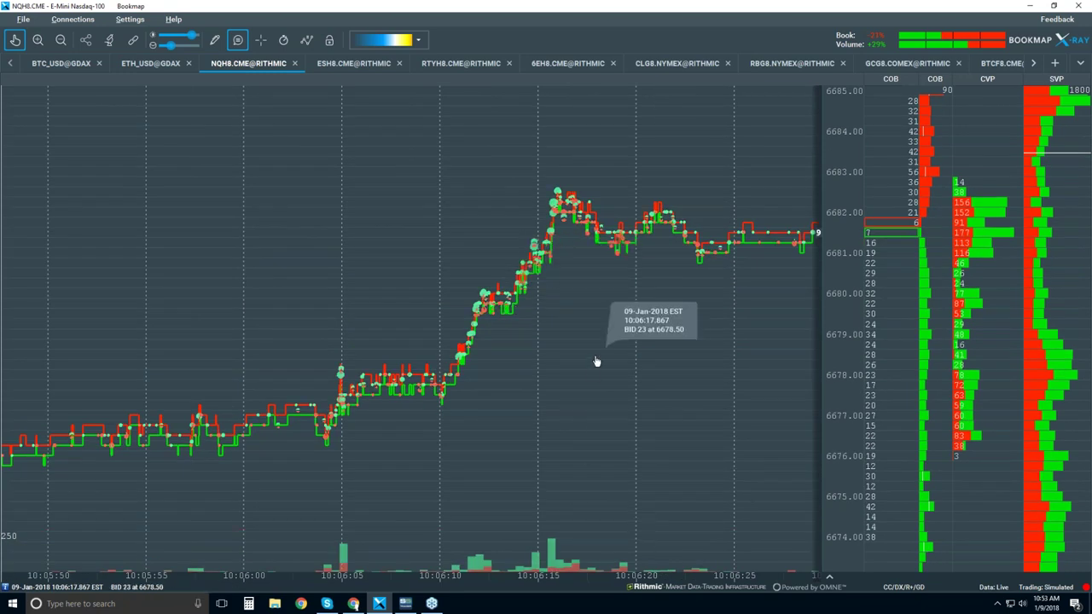
scroll(597, 362, "down", 2)
scroll(596, 361, "down", 1)
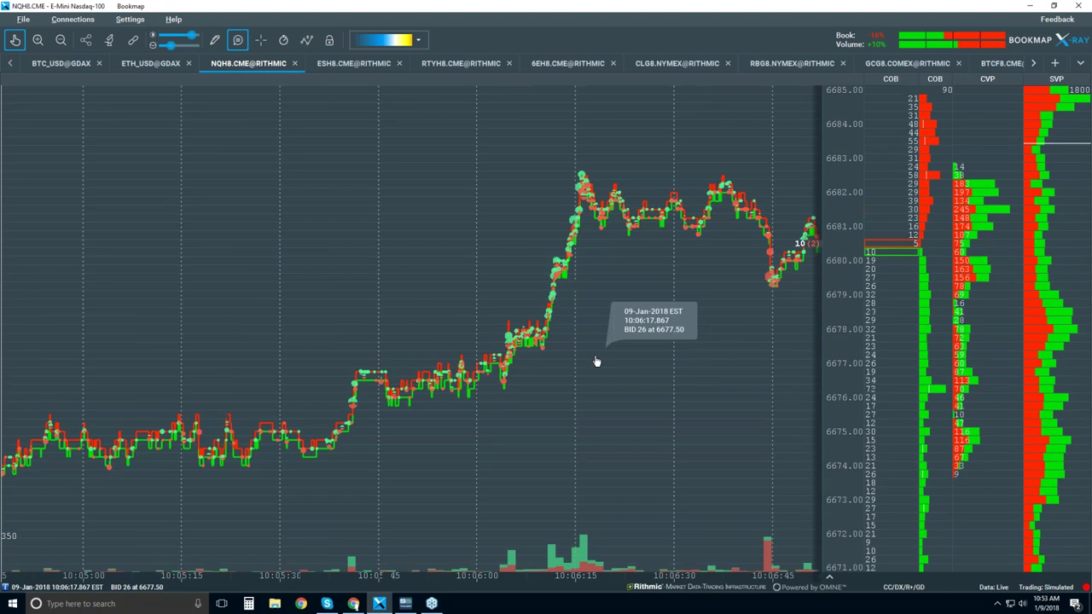
scroll(597, 362, "down", 1)
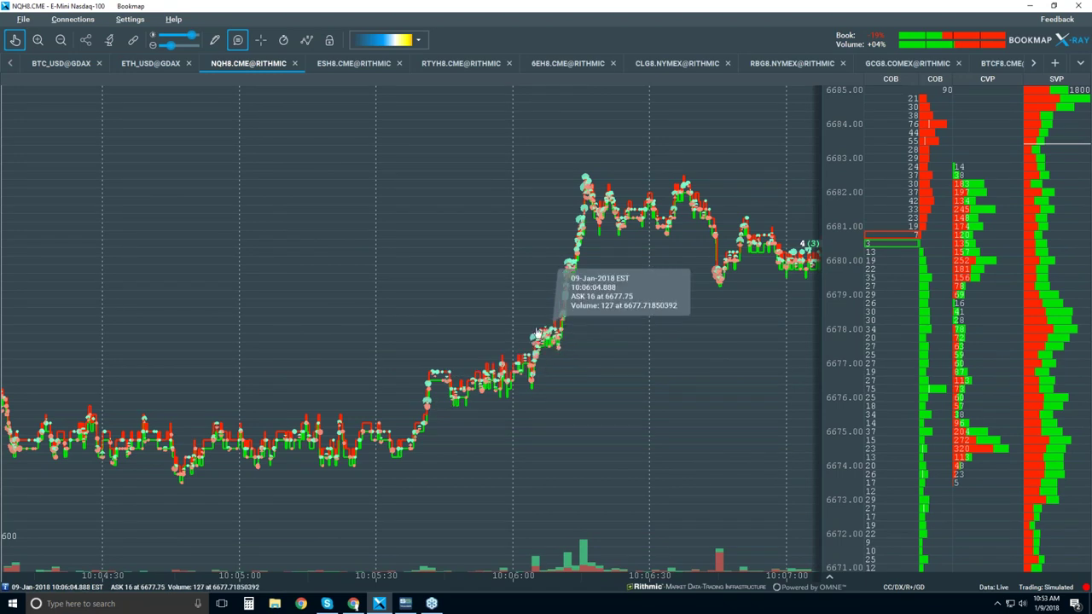
Enlarge the volume dots, zoom out, and return the chart to live data
left_click(176, 47)
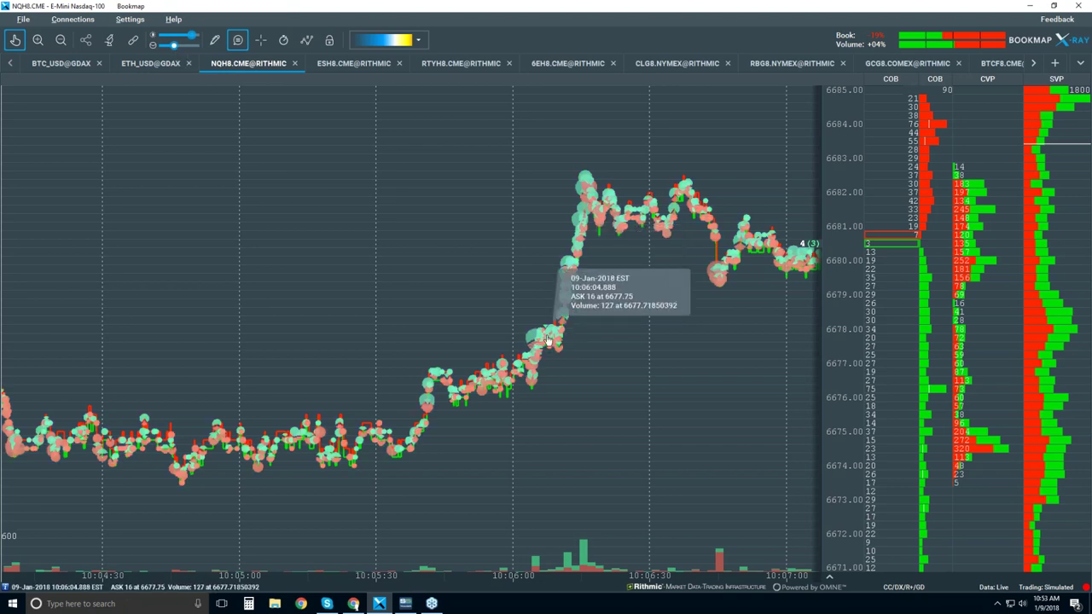
scroll(588, 312, "down", 3)
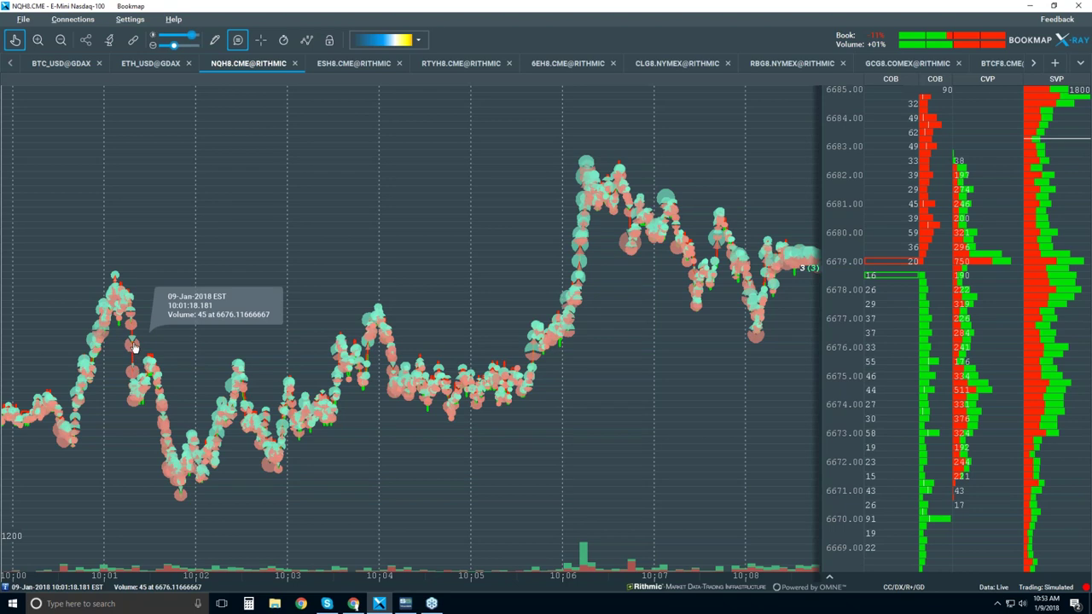
left_click(30, 40)
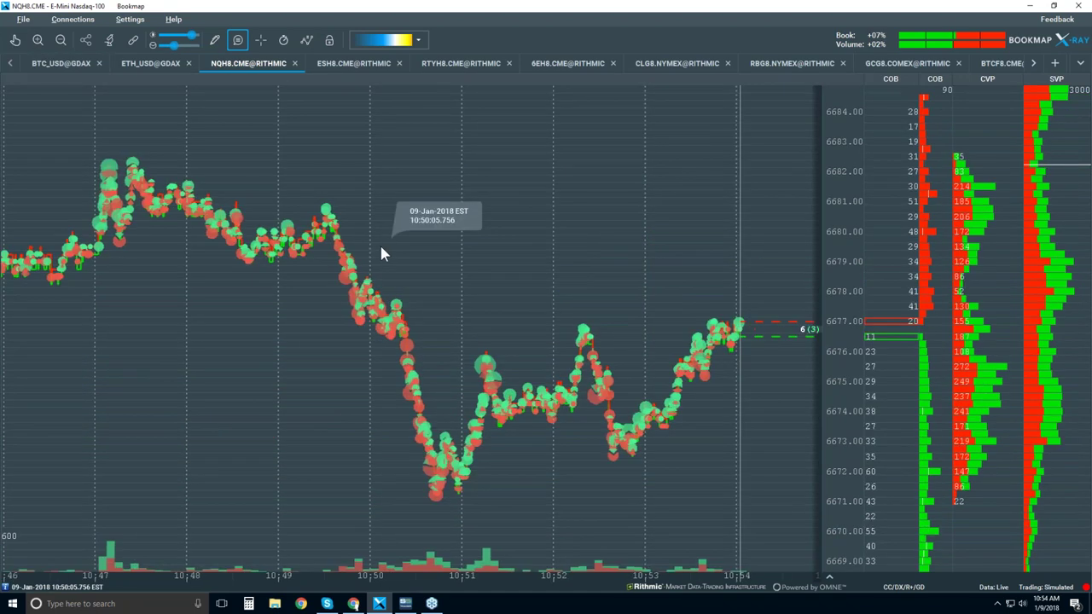
Zoom the NQH8 chart out to about 10:38–10:54 and make the volume dots much smaller
scroll(381, 253, "down", 2)
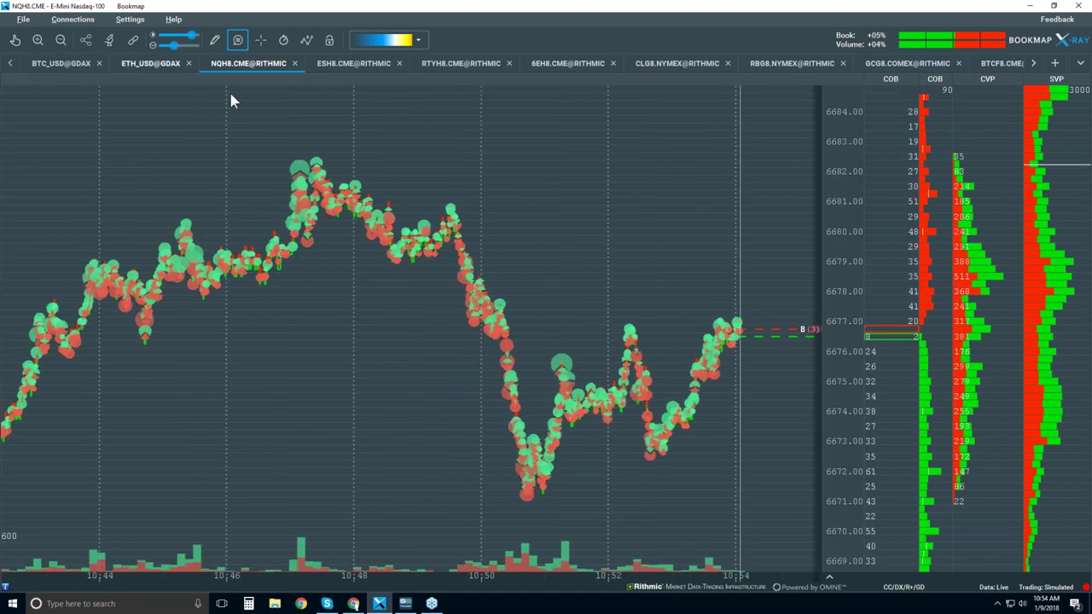
scroll(305, 128, "down", 2)
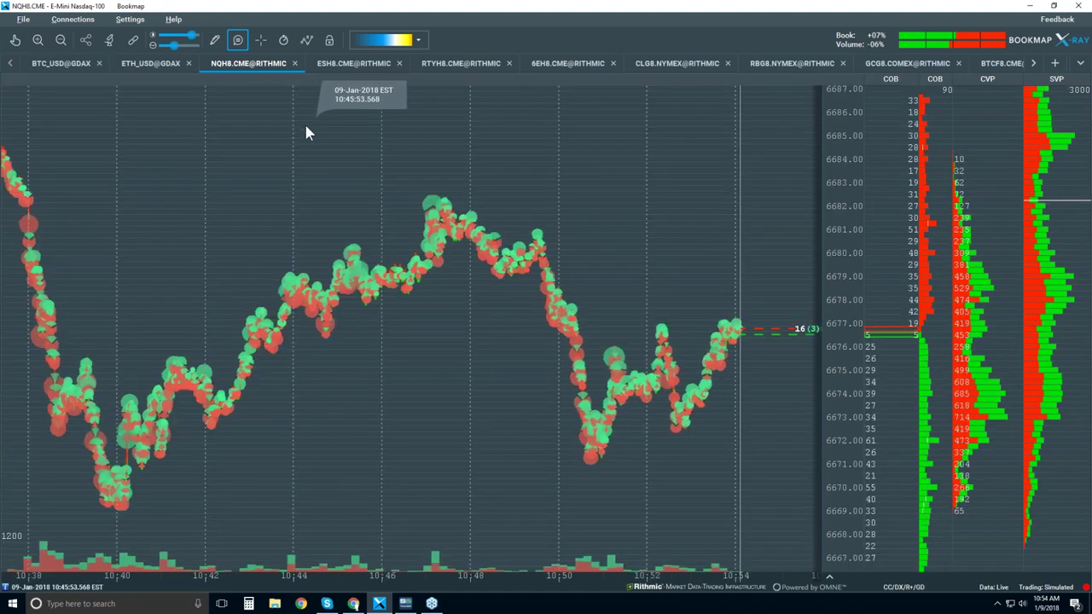
scroll(305, 128, "down", 2)
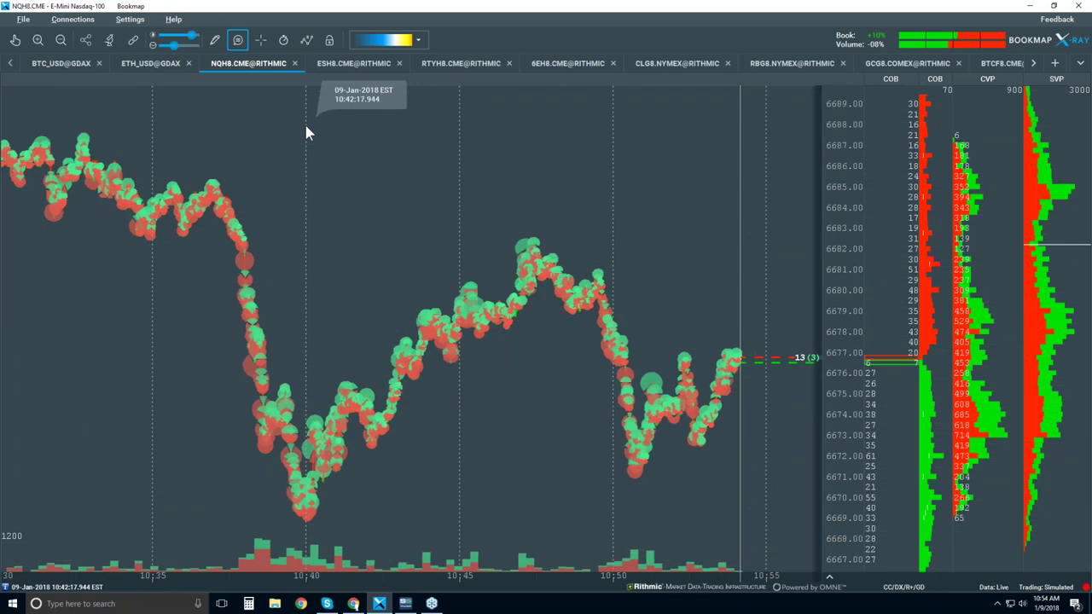
left_click_drag(174, 45, 169, 47)
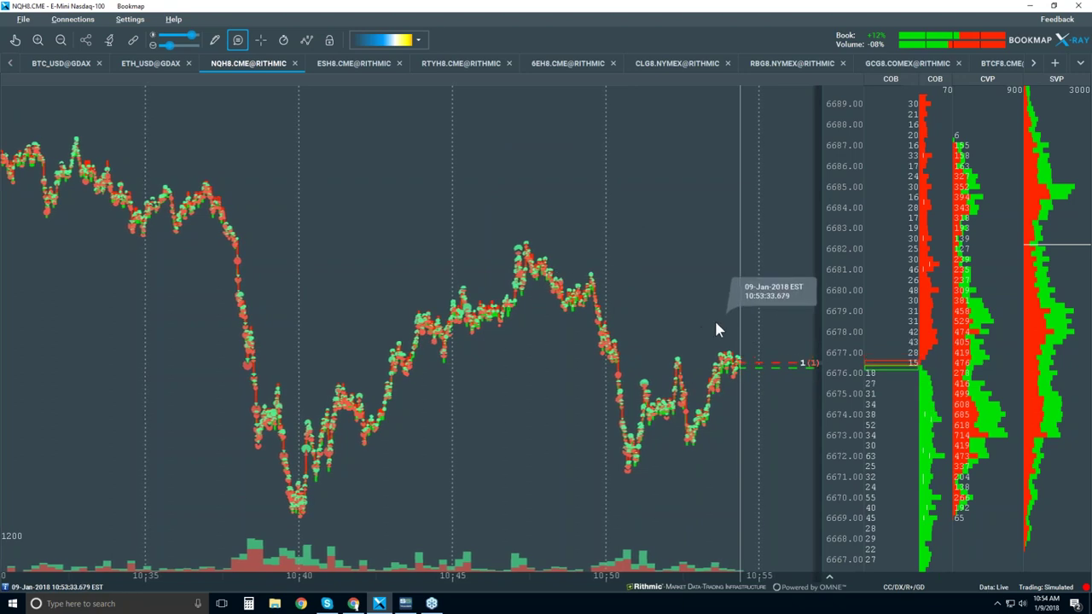
scroll(713, 322, "up", 3)
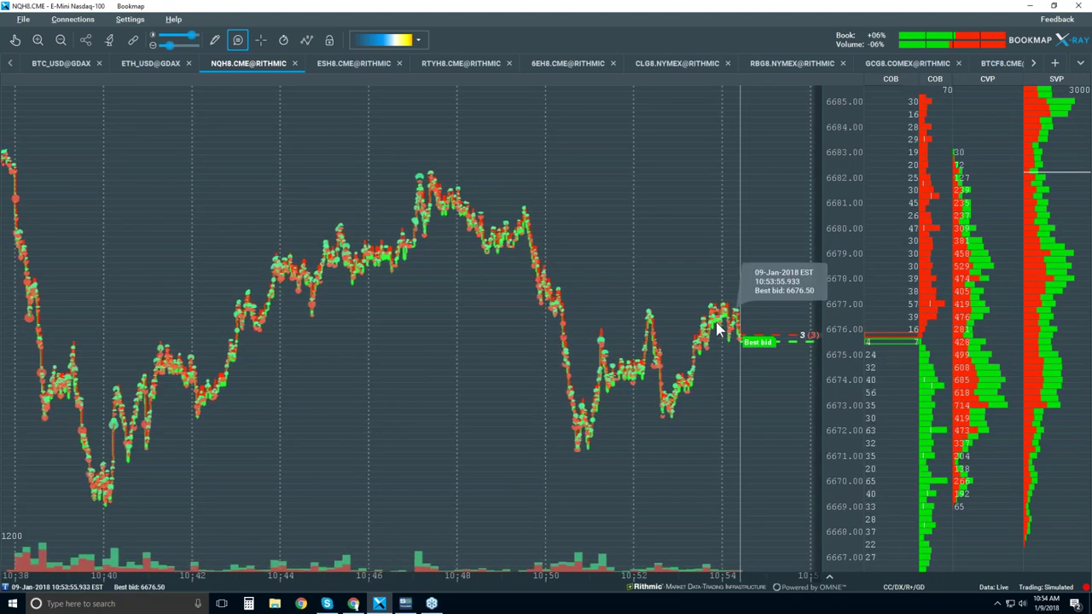
Zoom the NQH8 time axis in to the last ten minutes and stretch the price scale near 6677
scroll(716, 328, "up", 2)
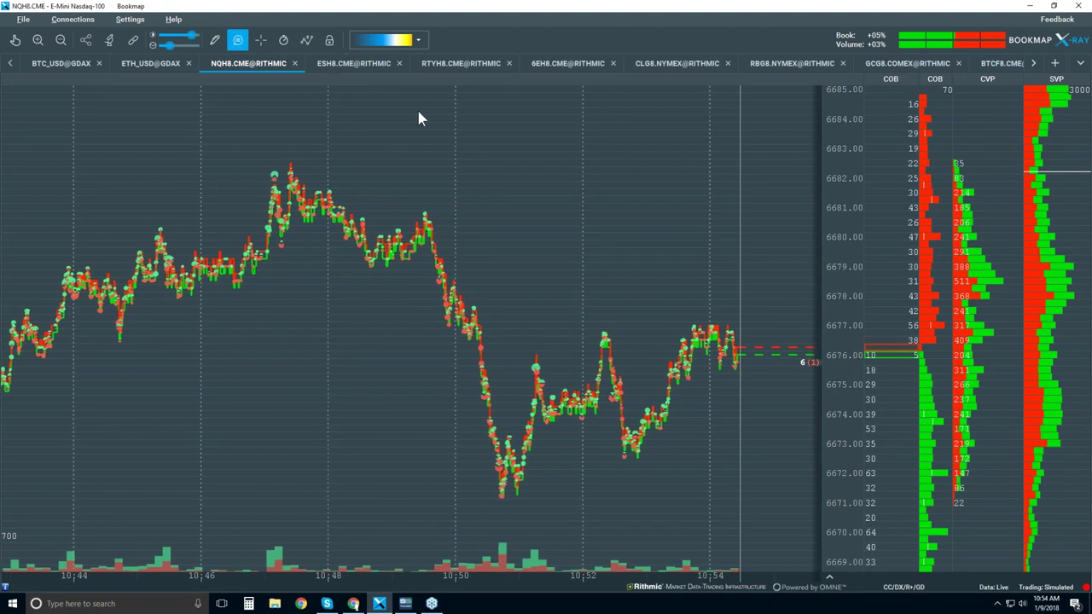
scroll(695, 234, "up", 1)
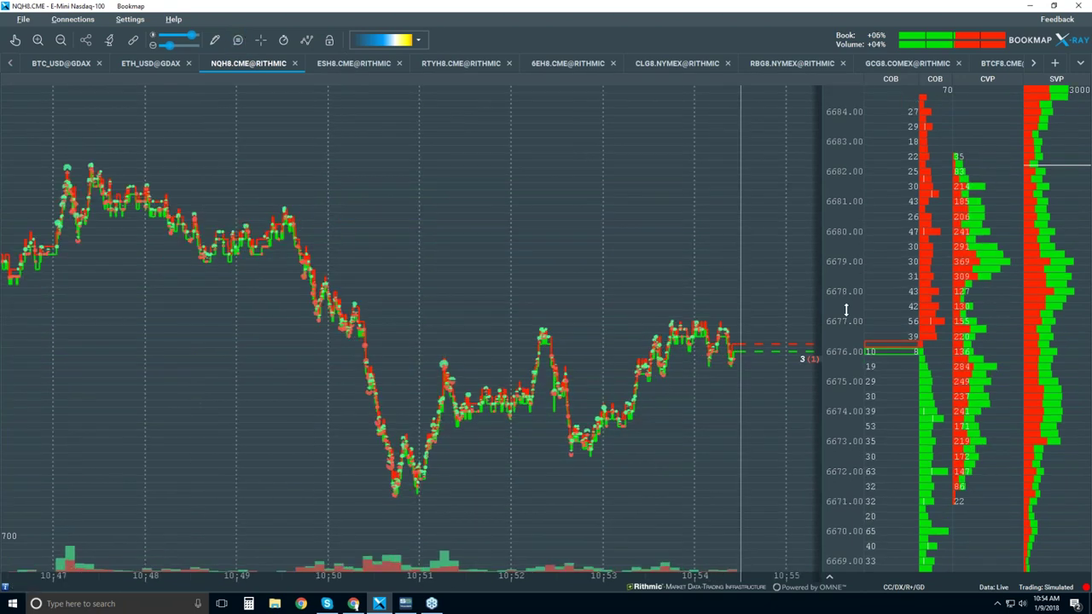
left_click_drag(846, 310, 841, 245)
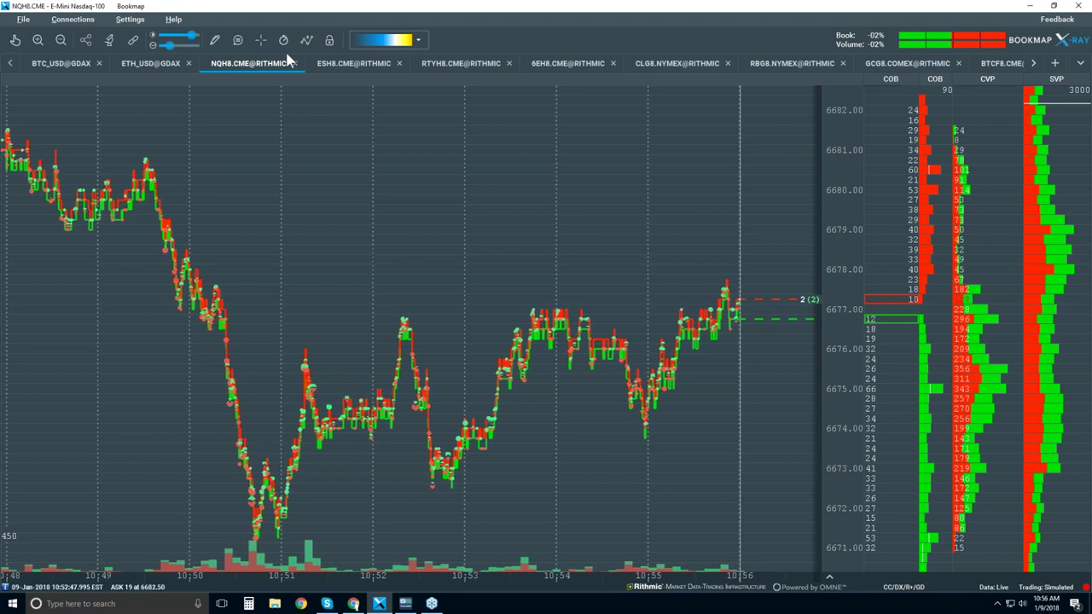
left_click(307, 40)
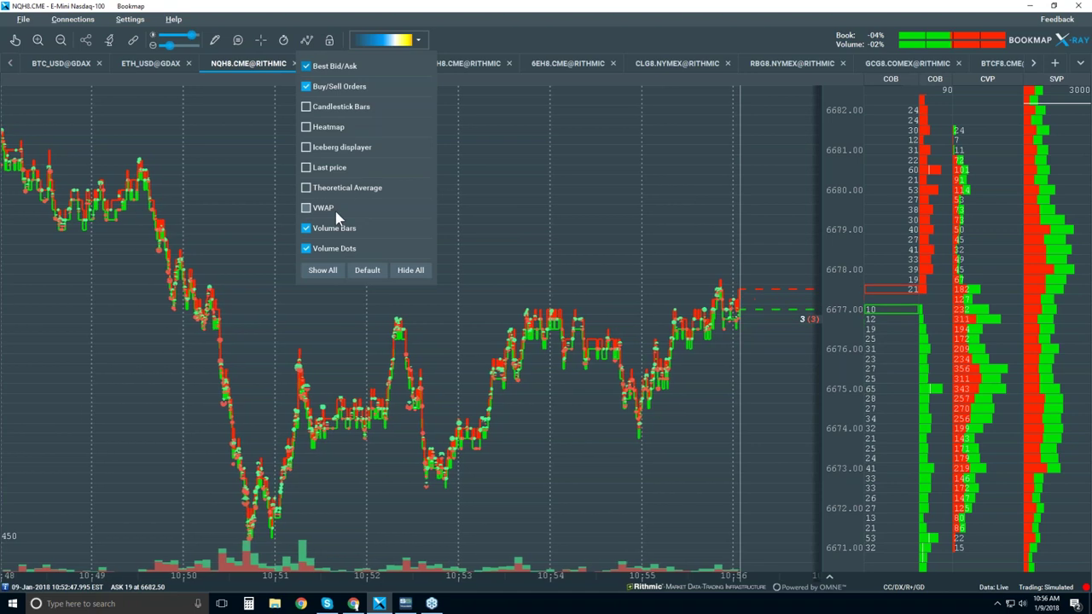
Check Heatmap among the visible chart components to show the blue and yellow liquidity levels
left_click(328, 127)
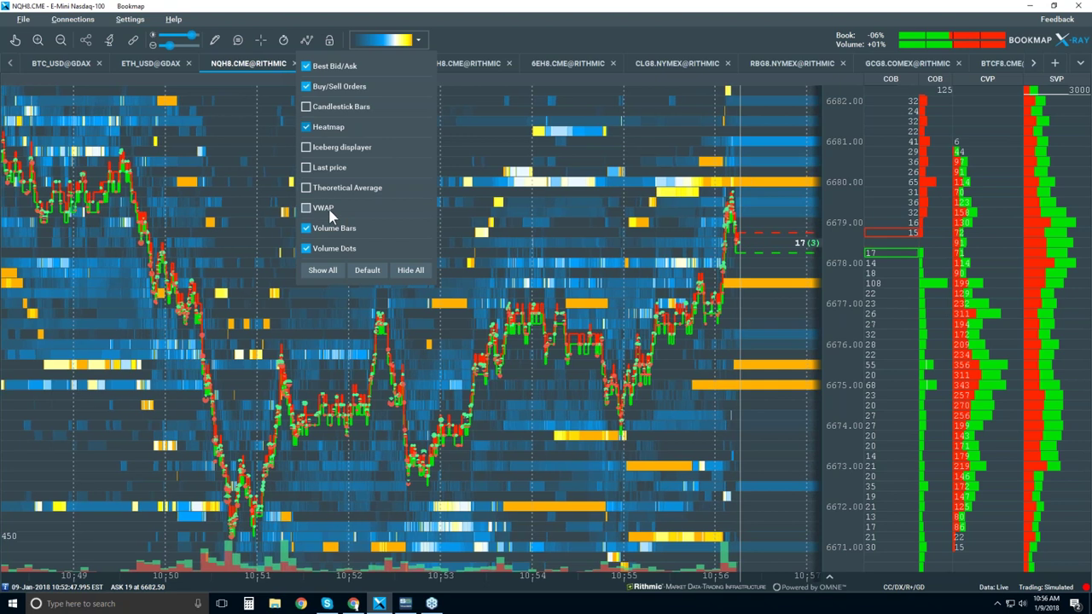
left_click(536, 185)
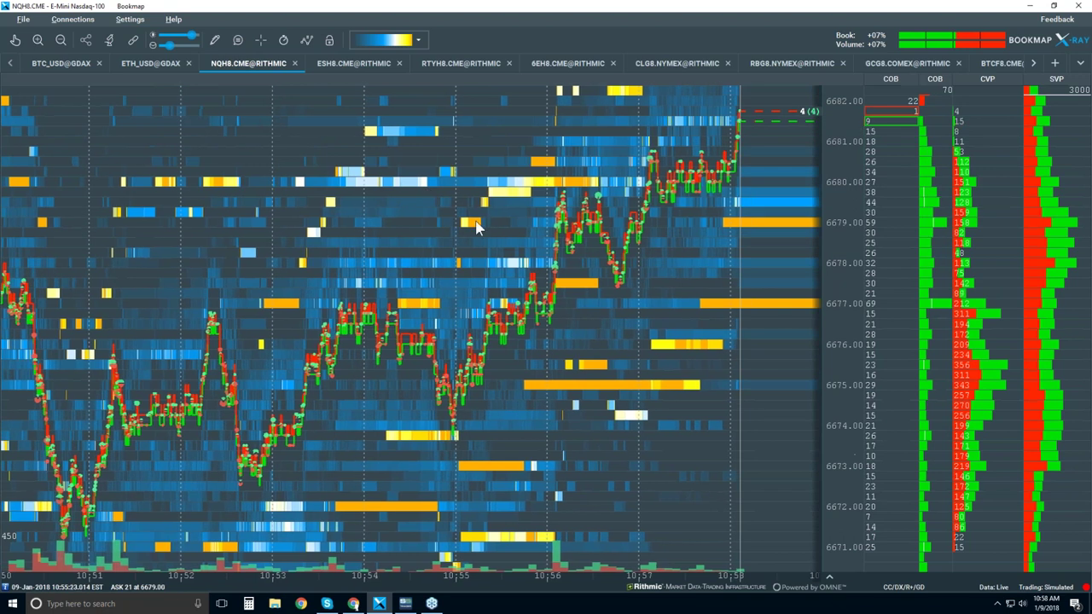
Enable Crosshair mode for time and price readouts on the NQH8 heatmap
left_click(260, 41)
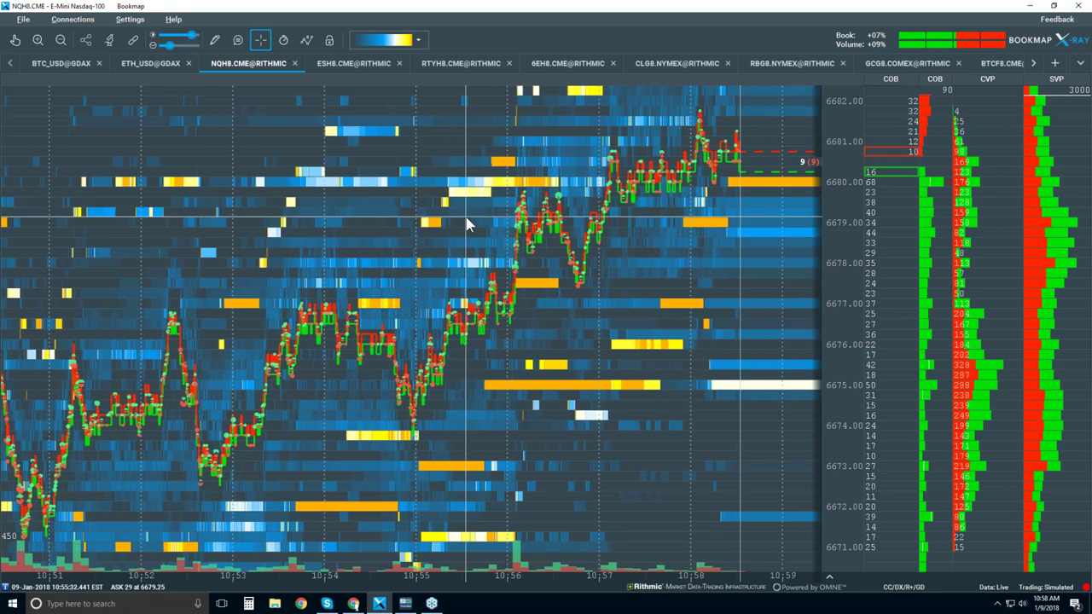
Disable the crosshair and zoom the heatmap out to span roughly 09:30 to 11:00
left_click(260, 40)
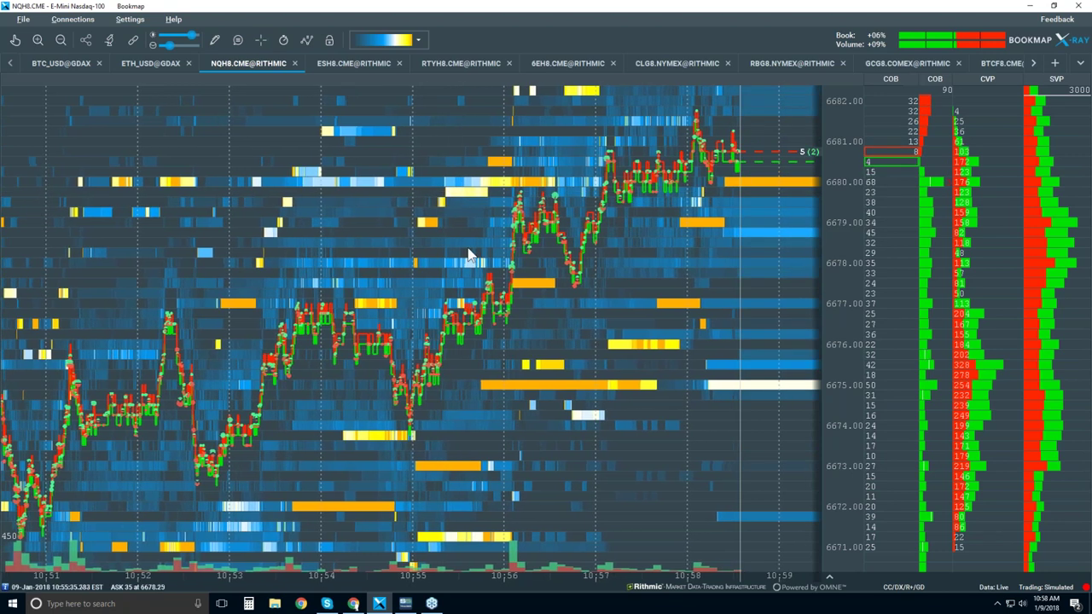
scroll(467, 247, "down", 3)
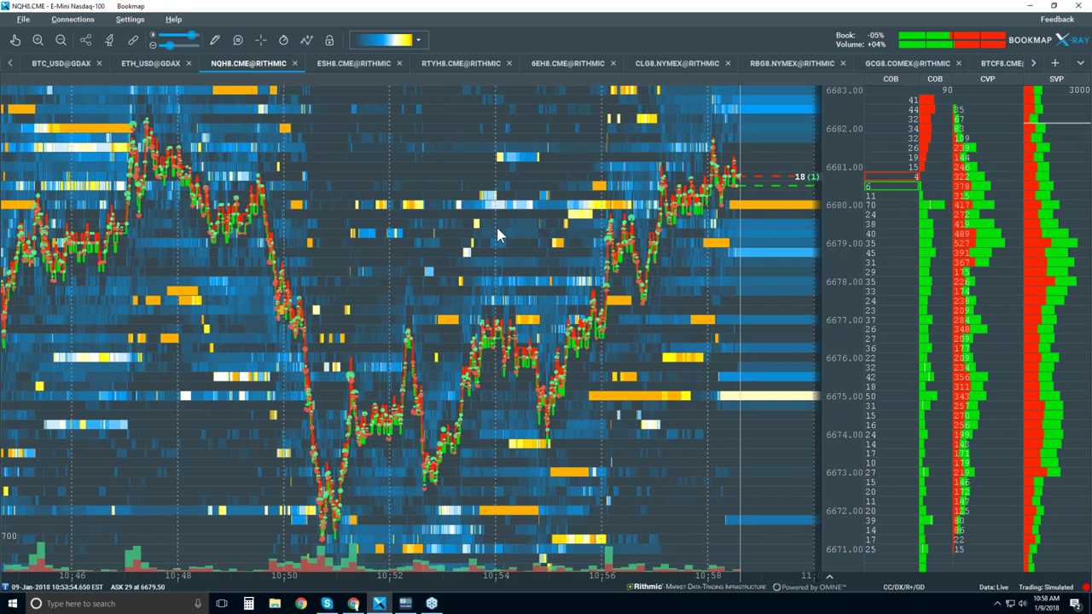
scroll(498, 228, "down", 3)
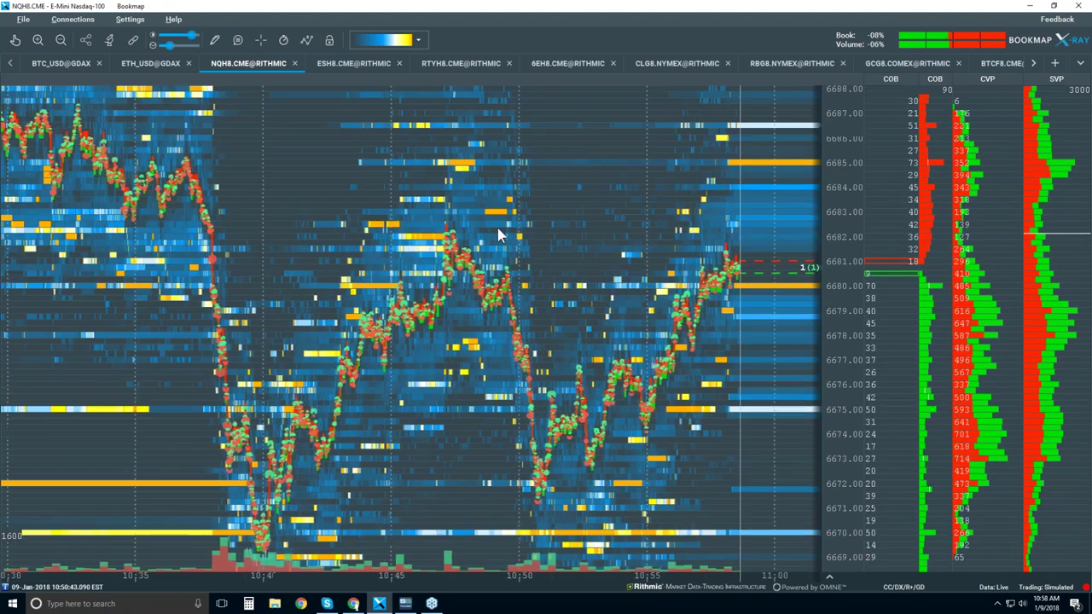
scroll(497, 228, "down", 2)
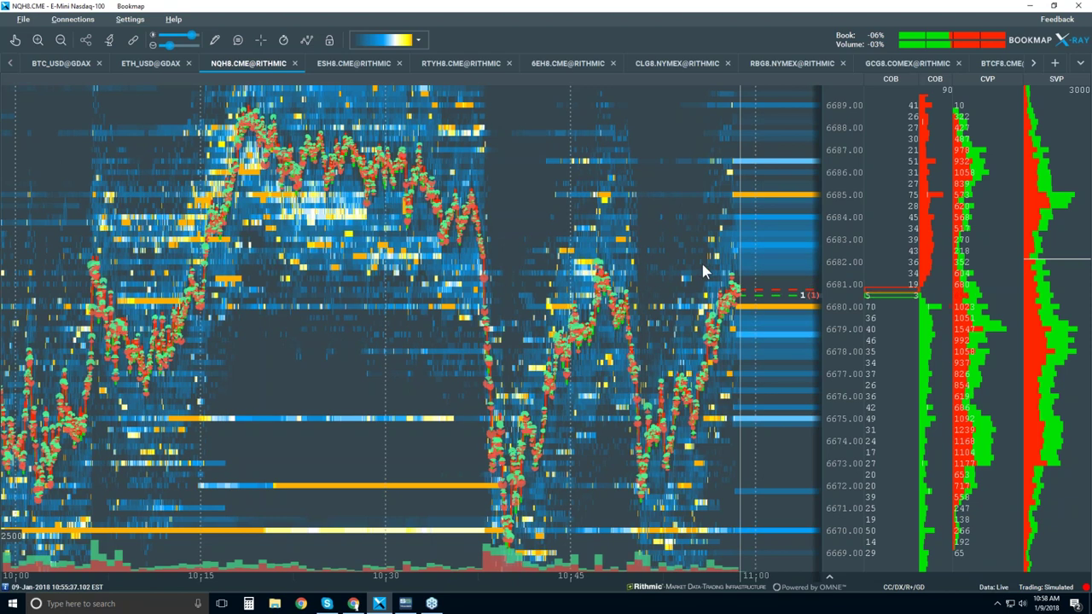
scroll(703, 269, "down", 2)
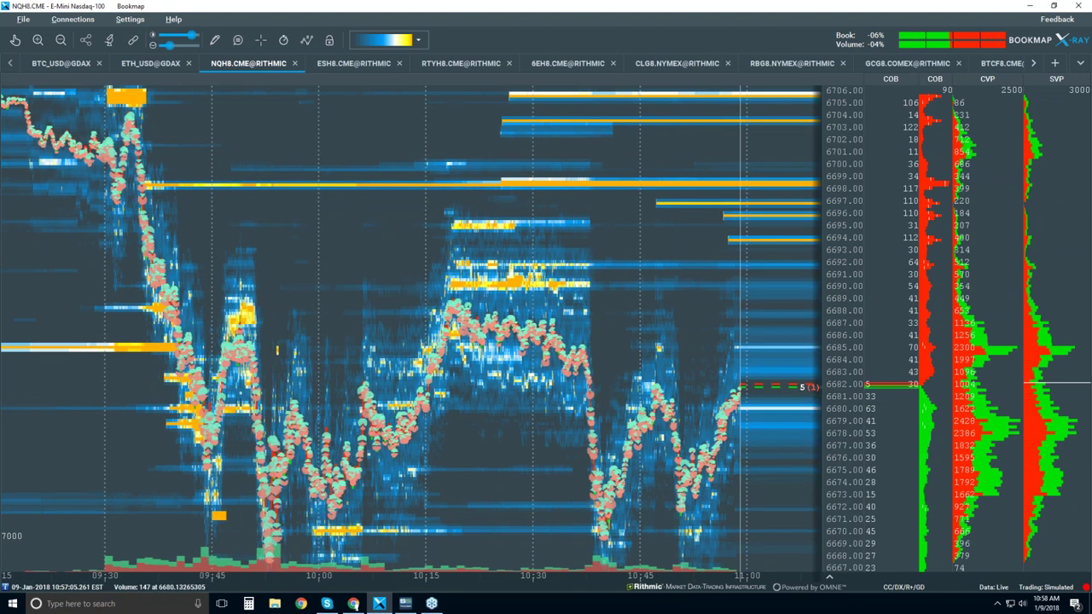
scroll(732, 399, "up", 2)
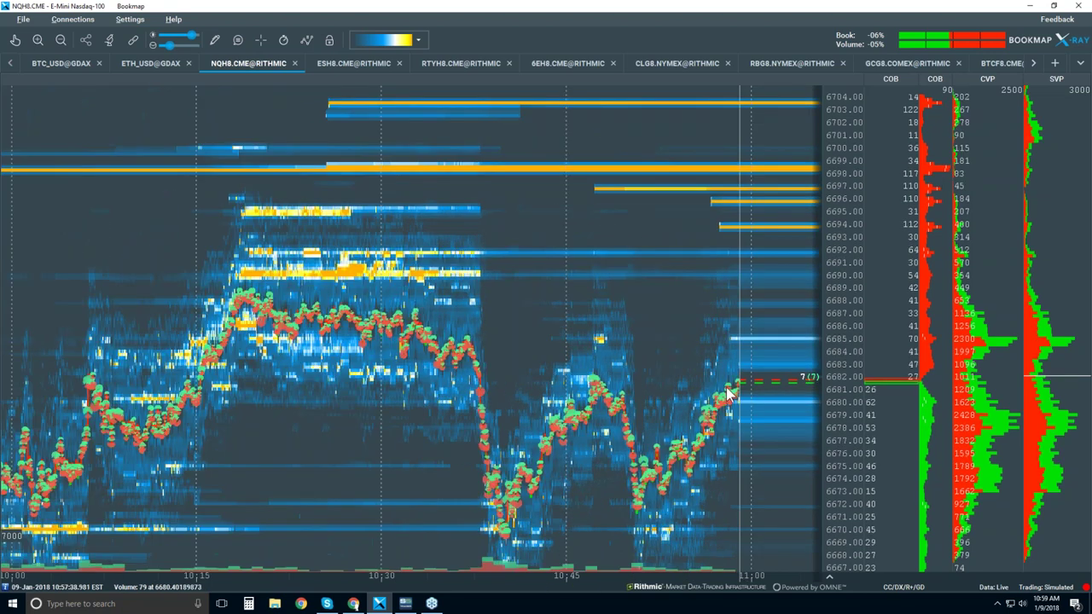
scroll(727, 394, "up", 3)
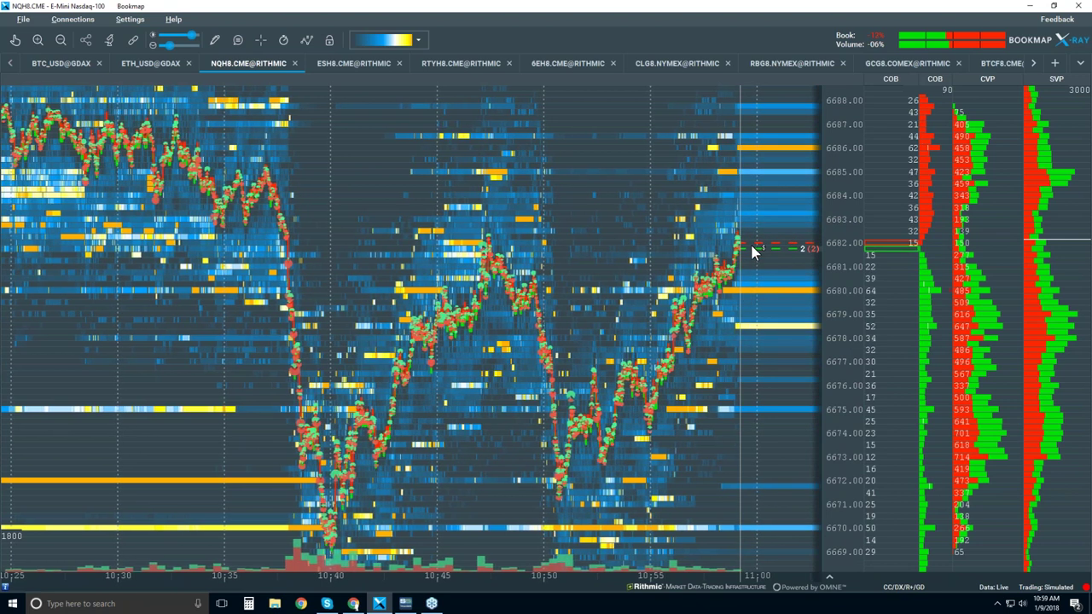
scroll(721, 302, "down", 3)
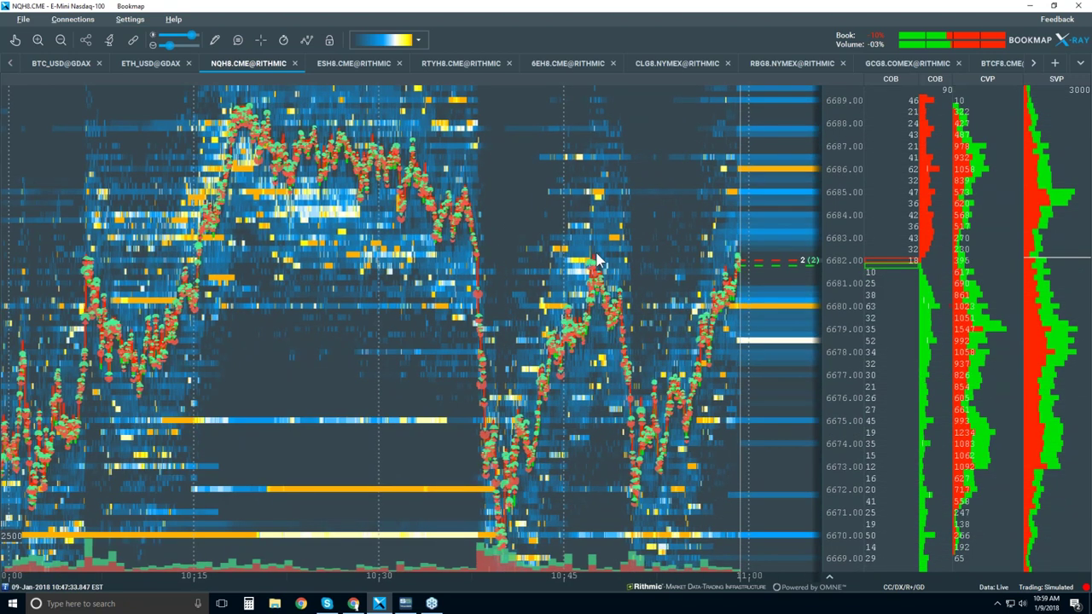
scroll(594, 256, "down", 2)
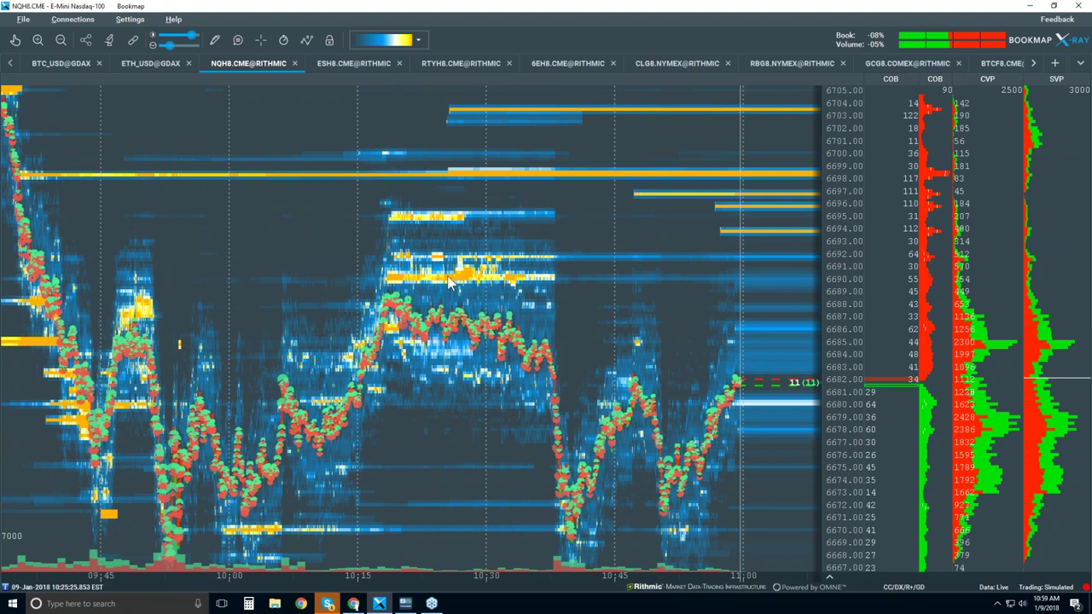
scroll(449, 284, "down", 1)
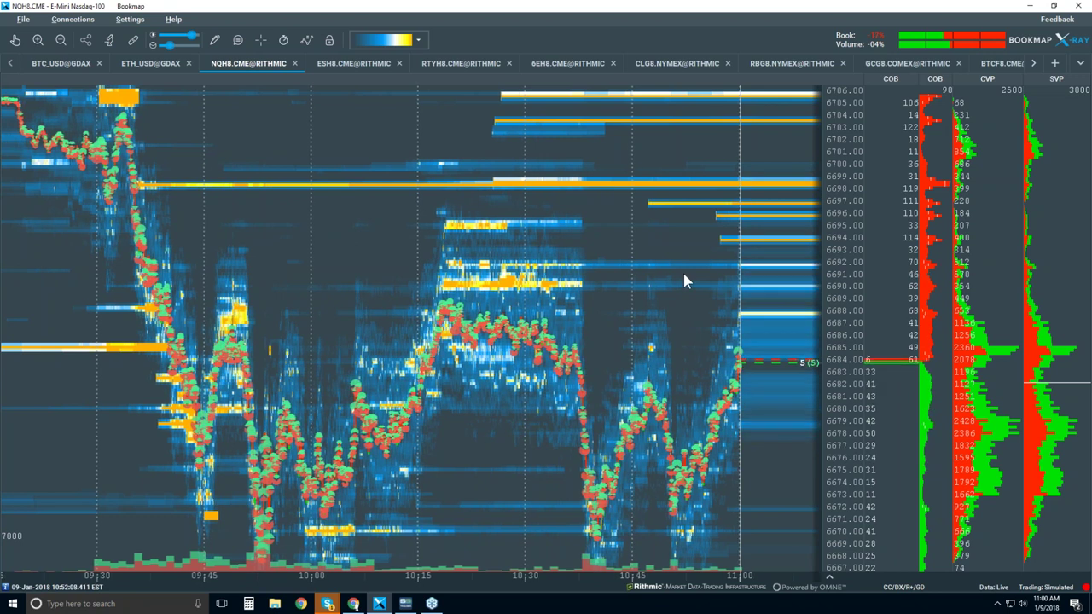
scroll(682, 270, "up", 3)
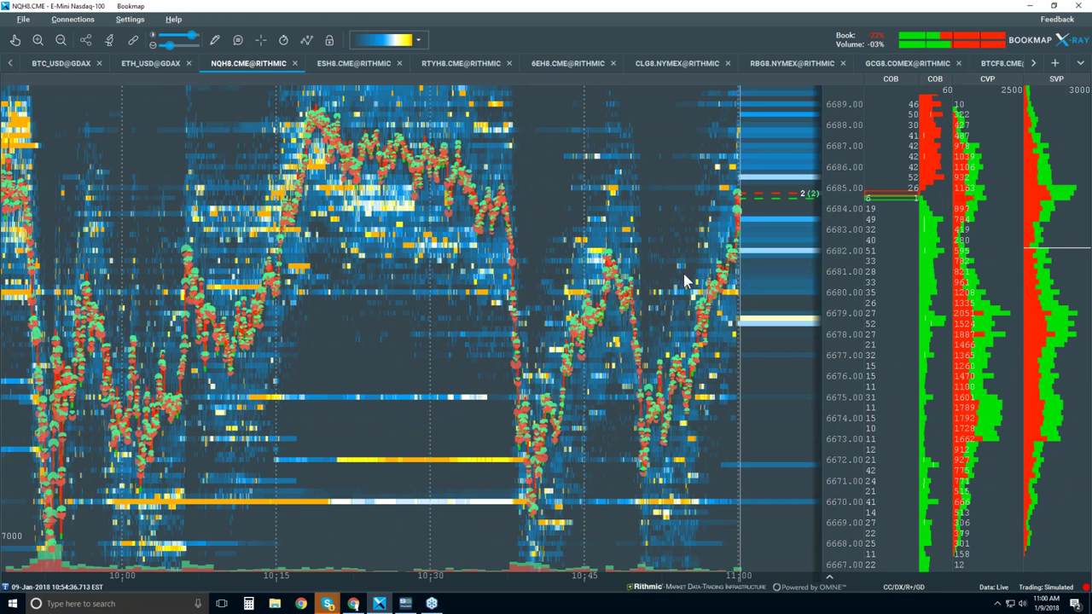
scroll(683, 274, "down", 2)
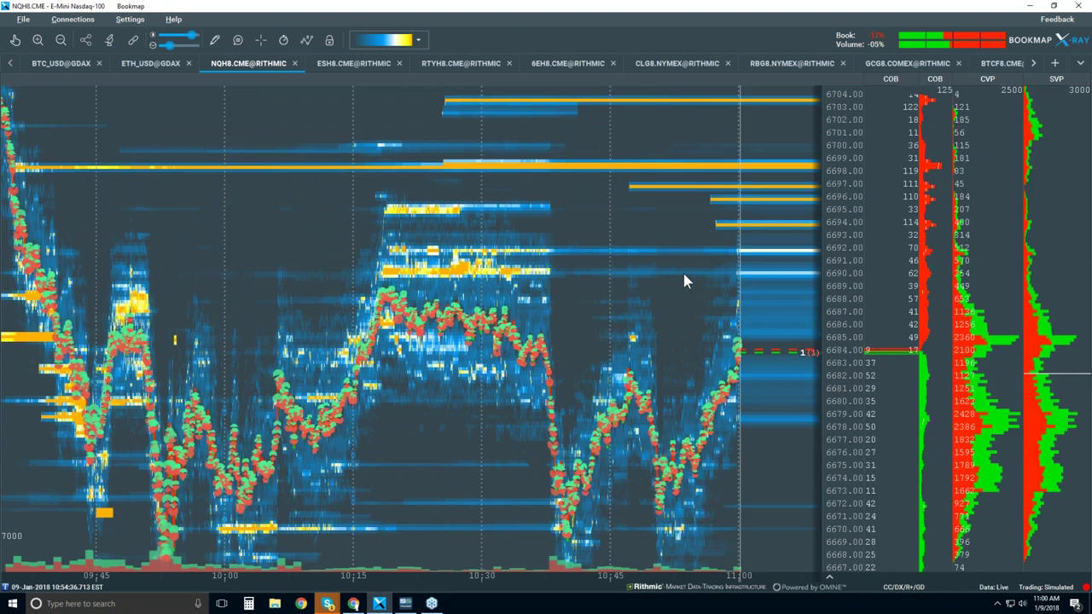